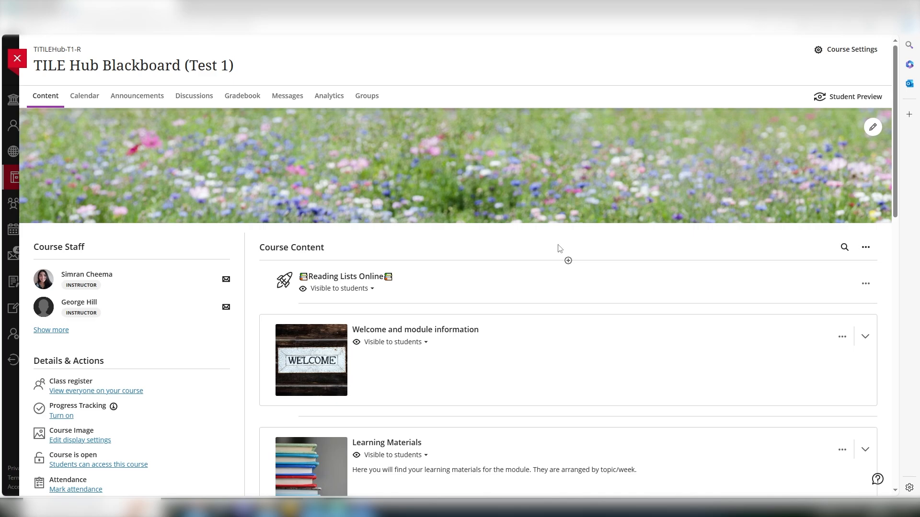
# Create a new document at the beginning of the course content, above Reading Lists Online
pyautogui.click(568, 260)
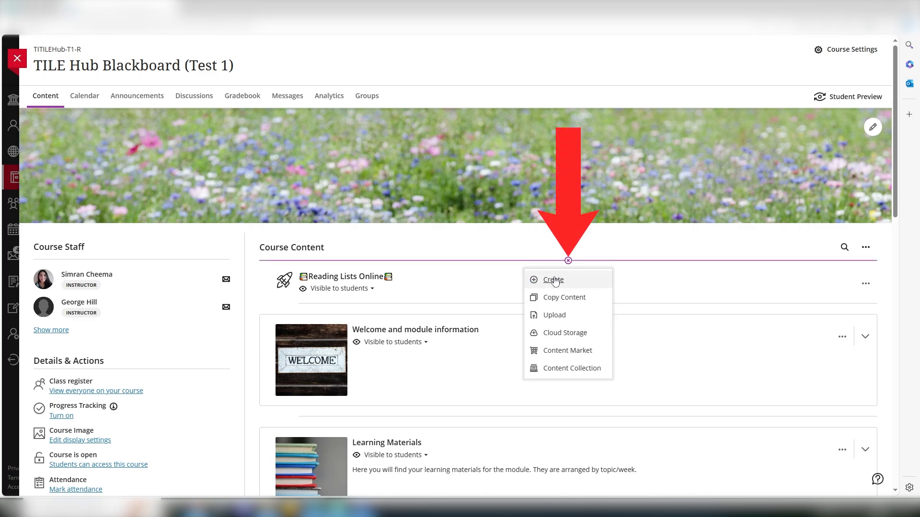
pyautogui.click(551, 279)
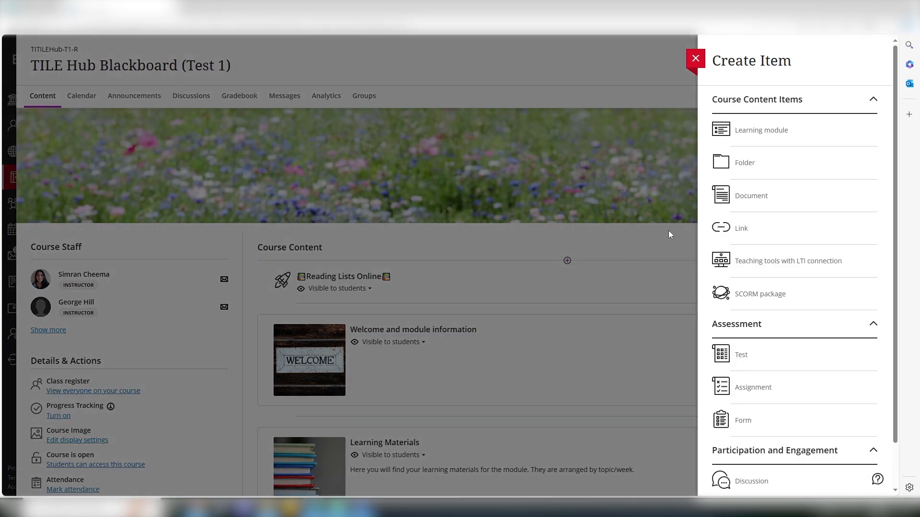
pyautogui.click(752, 198)
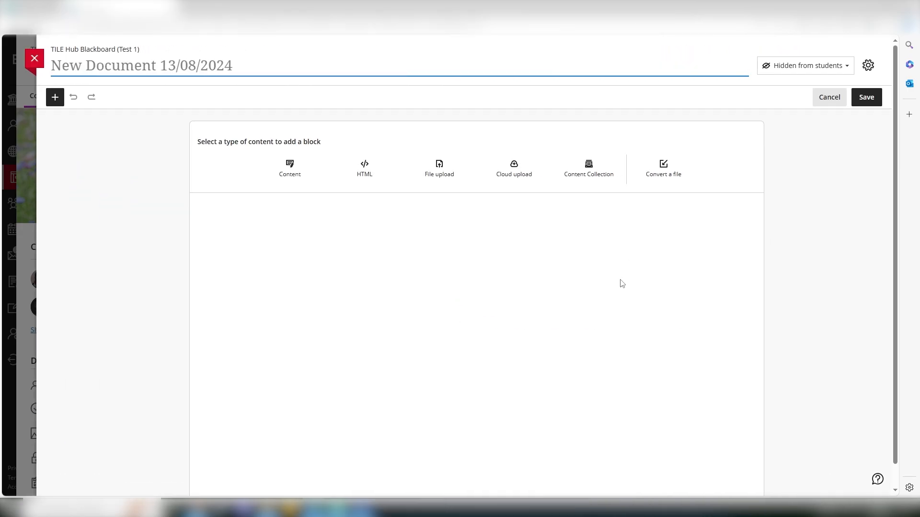
# Add a content block with the heading line "Japan" and its island country paragraph, removing the extra blank line between them
pyautogui.click(292, 171)
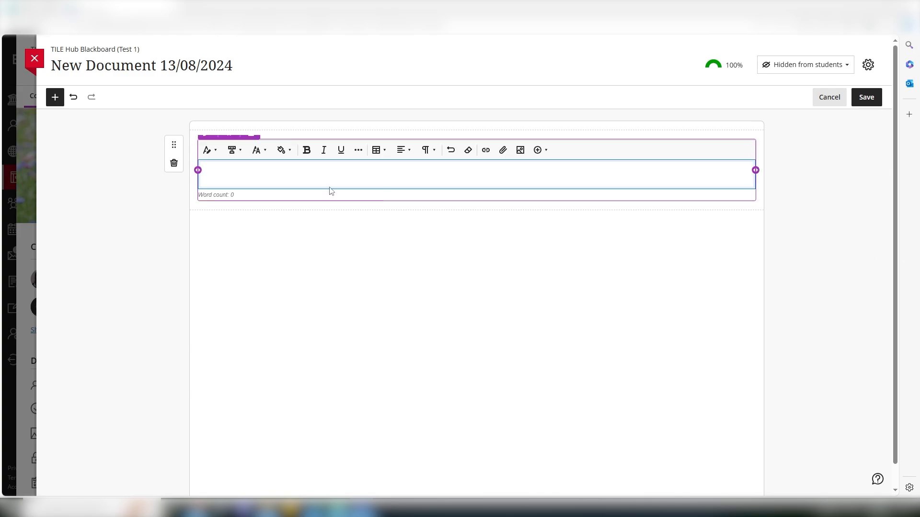
pyautogui.click(250, 173)
pyautogui.write('Japan  Japan, island country lying off the east coast of Asia. It consists of a great string of islands in a northeast-southwest arc that stretches for approximately 1,500 miles through the western North Pacific Ocean. Nearly the entire land area is taken up by the country’s four main islands; from north to south these are Hokkaido, Honshu, Shikoku, and Kyushu. Honshu is the largest of the four, followed in size by Hokkaido, Kyushu, and Shikoku. In addition, there are numerous smaller islands, the major groups of which are the Ryukyu Islands to the south and west of Kyushu and the Izu, Bonin and Volcano islands to the south and east of central Honshu. The national capital, Tokyo in east-central Honshu, is one of the world’s most populous cities.')
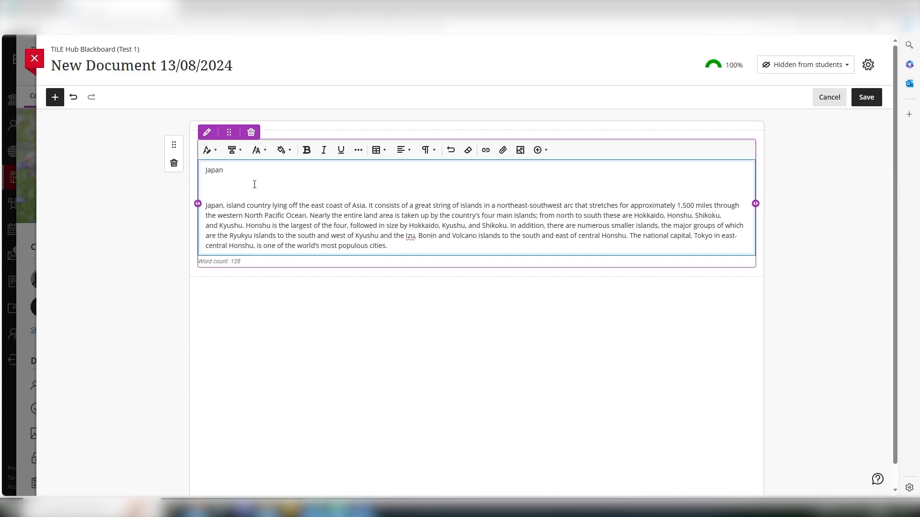
pyautogui.click(234, 170)
pyautogui.press('Delete')
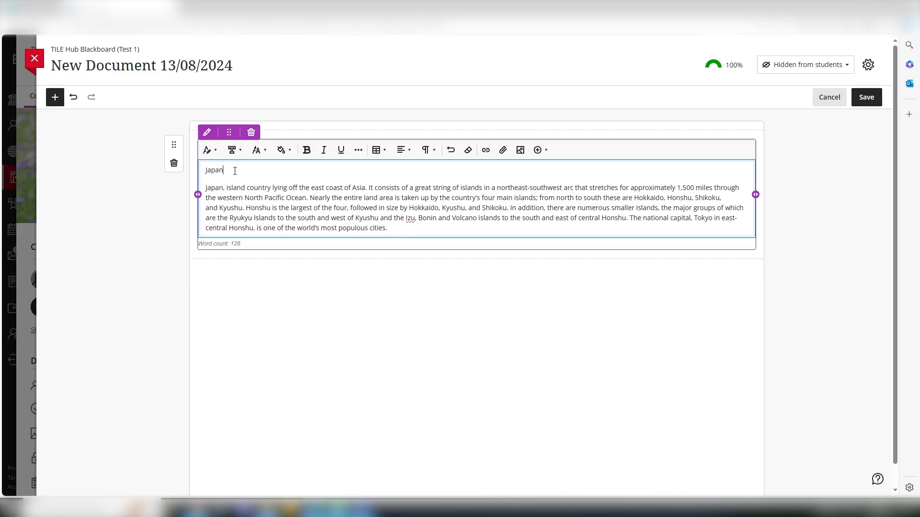
# Apply the Title text style to the "Japan" heading and finish editing the block
pyautogui.moveTo(233, 170); pyautogui.dragTo(202, 170)
pyautogui.click(210, 150)
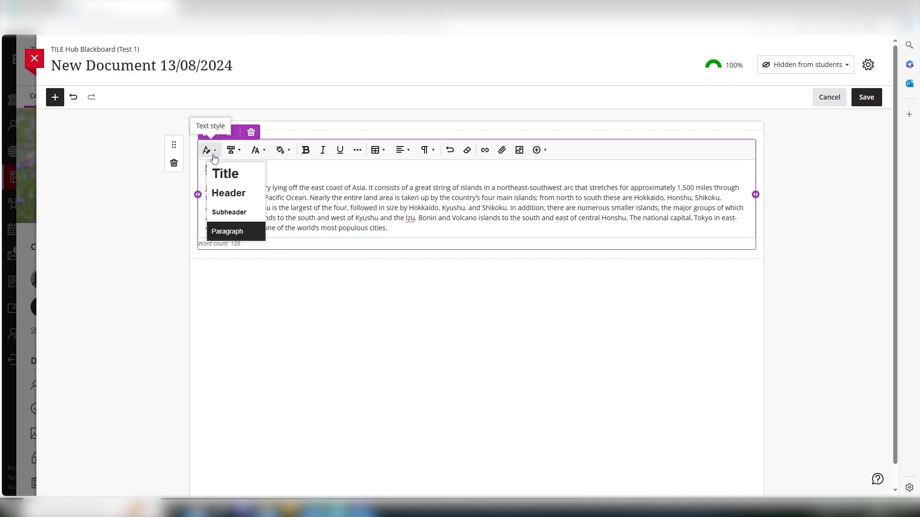
pyautogui.click(225, 172)
pyautogui.click(286, 164)
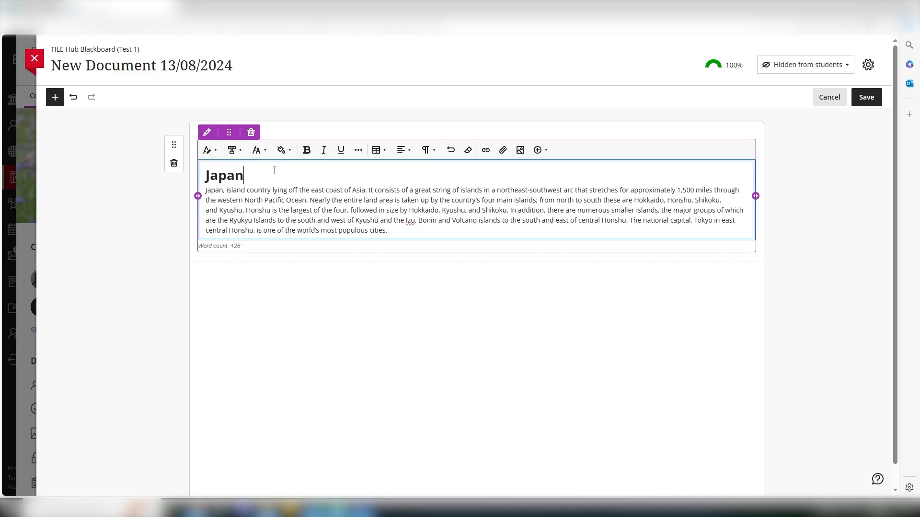
pyautogui.press('Return')
pyautogui.press('BackSpace')
pyautogui.click(449, 292)
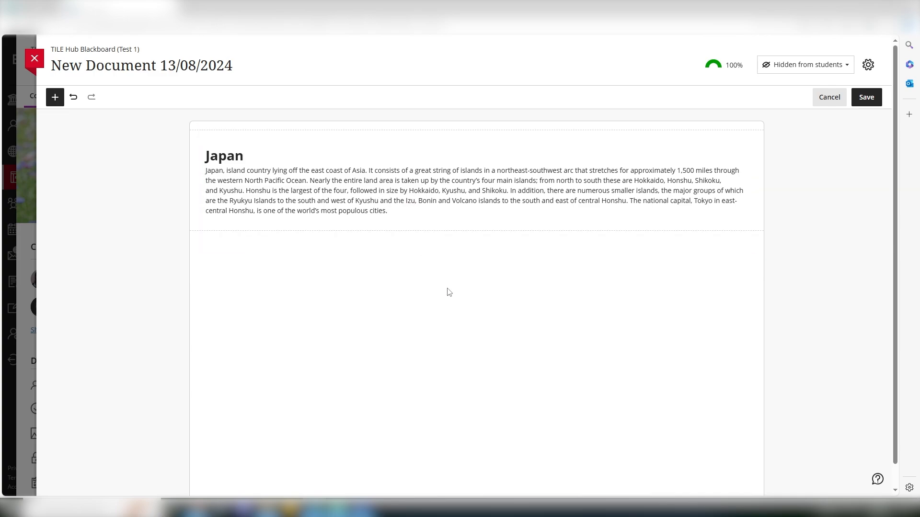
# Show the block types for insertion below the Japan block, and narrow the Japan block to half the page width
pyautogui.moveTo(477, 235)
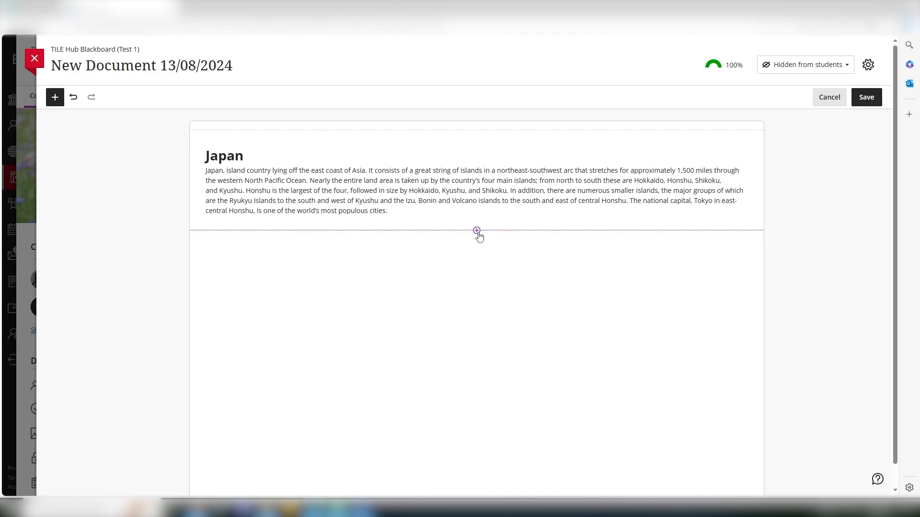
pyautogui.click(477, 232)
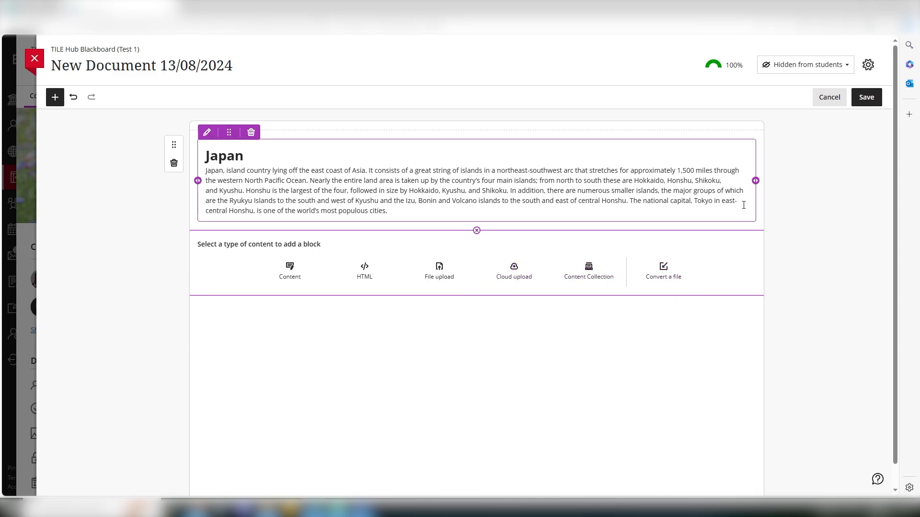
pyautogui.moveTo(757, 179); pyautogui.dragTo(478, 188)
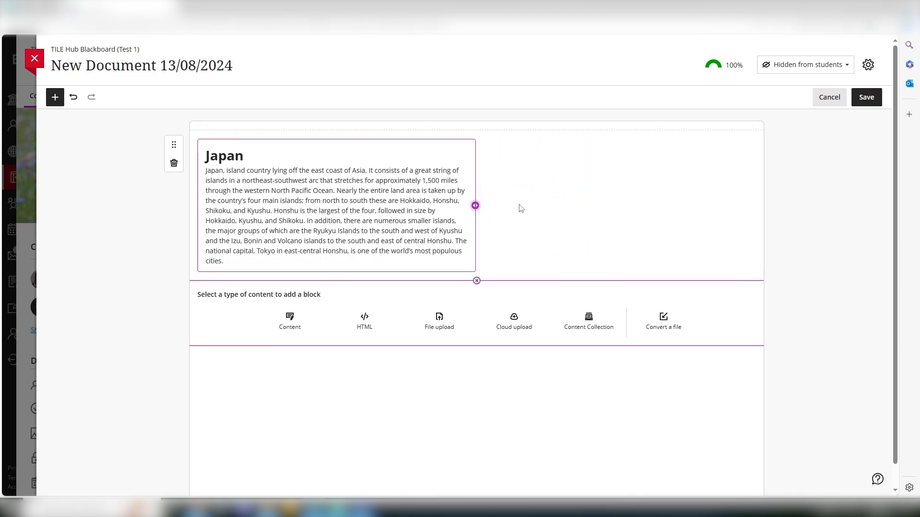
pyautogui.moveTo(476, 206); pyautogui.dragTo(344, 208)
pyautogui.moveTo(343, 256); pyautogui.dragTo(474, 206)
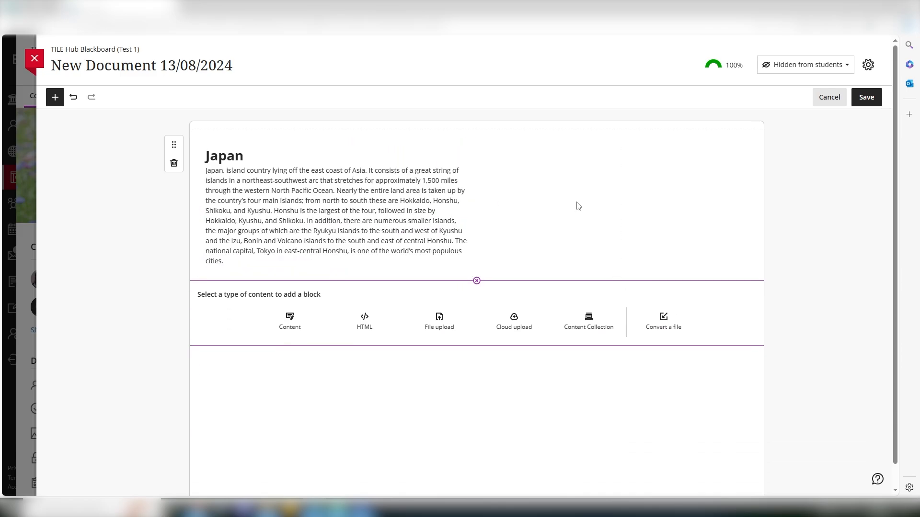
# Add a content block above the Japan block containing the line "Languages" and the paragraph about Japanese as the national language
pyautogui.click(590, 130)
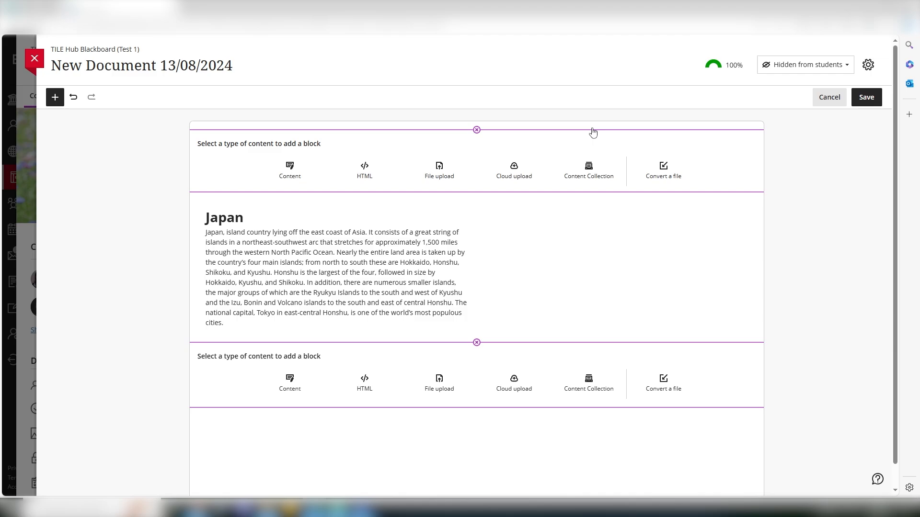
pyautogui.click(289, 172)
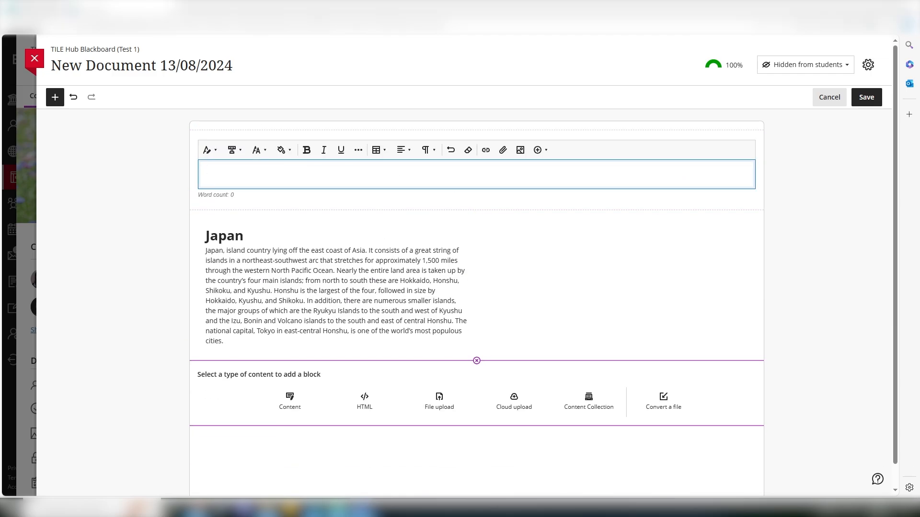
pyautogui.click(289, 170)
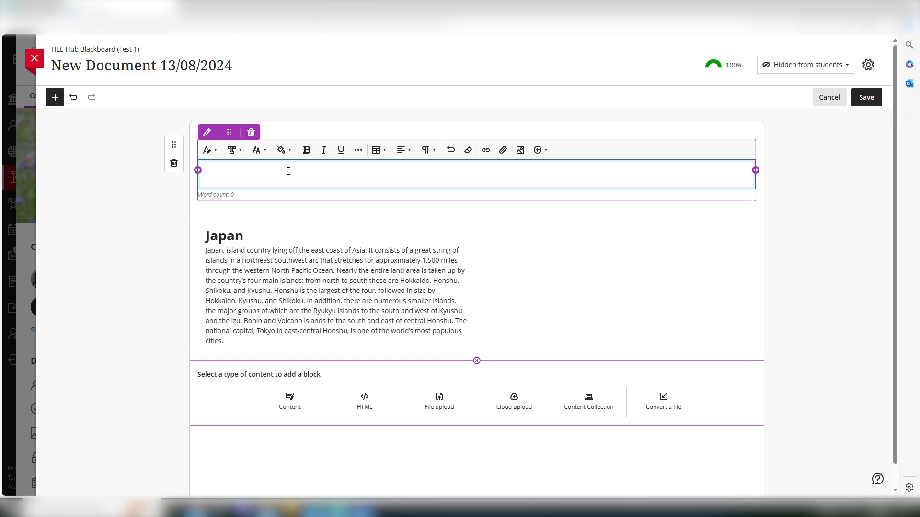
pyautogui.write('Languages Japanese is the national language, and Ainu is almost extinct. The Japanese language is generally included in the Altaic linguistic group and is especially akin to Korean, although the vocabularies differ. Some linguists also contend that Japanese contains elements of Southeast Asian languages. The introduction of the Chinese writing system and of Chinese literature about the 4th century ce enriched the Japanese vocabulary.')
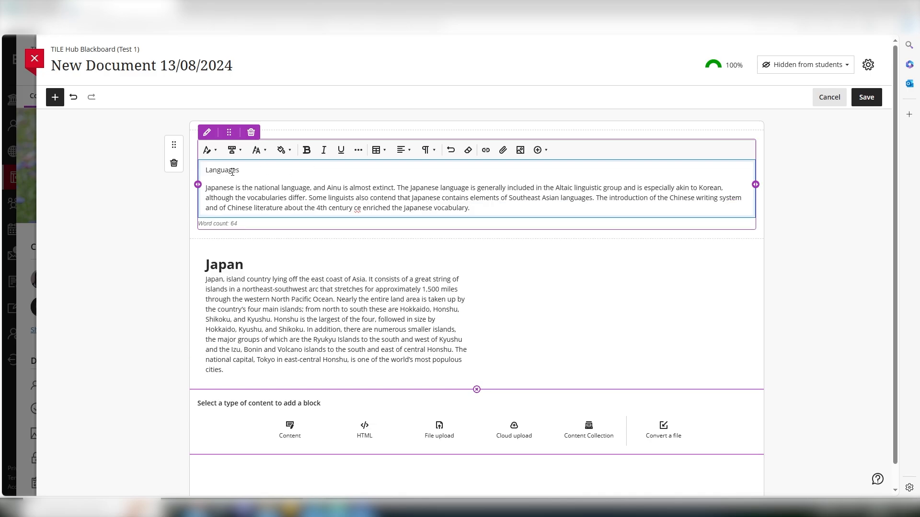
# Apply the Title text style to the "Languages" heading and finish editing the block
pyautogui.moveTo(240, 171); pyautogui.dragTo(202, 172)
pyautogui.click(209, 150)
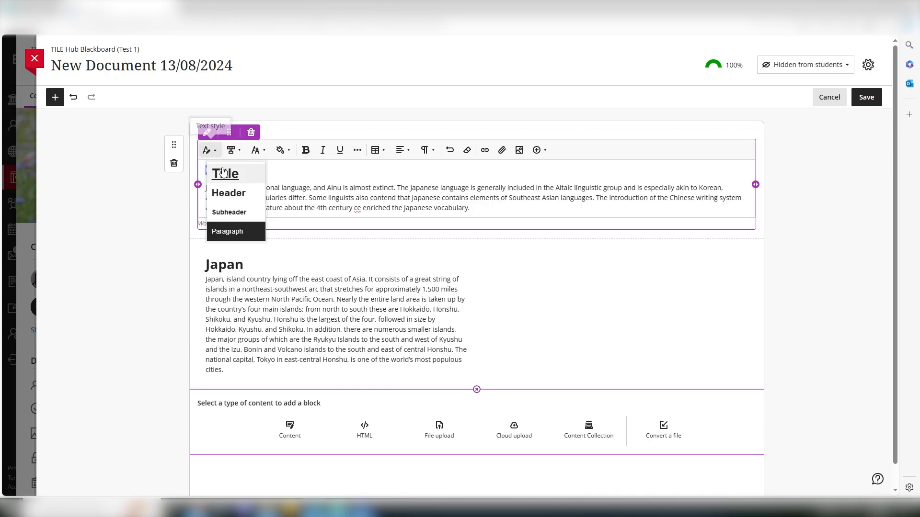
pyautogui.click(228, 173)
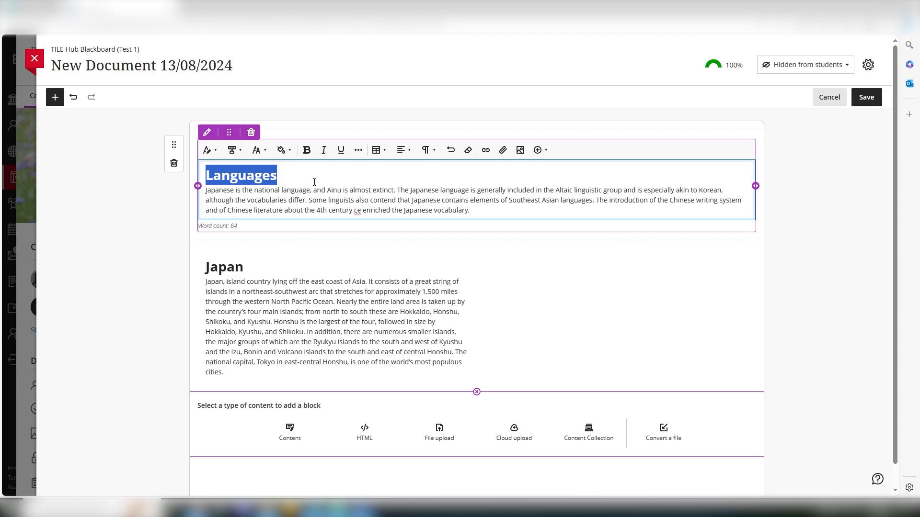
pyautogui.click(332, 180)
pyautogui.click(837, 248)
# Move the Languages block into the empty half beside the Japan block and add a blank line below its heading
pyautogui.moveTo(412, 146)
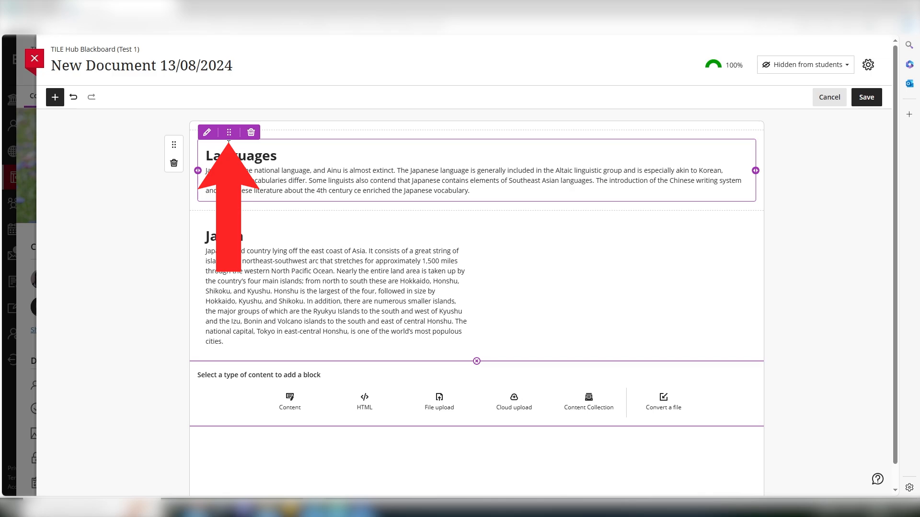
pyautogui.moveTo(228, 137); pyautogui.dragTo(531, 235)
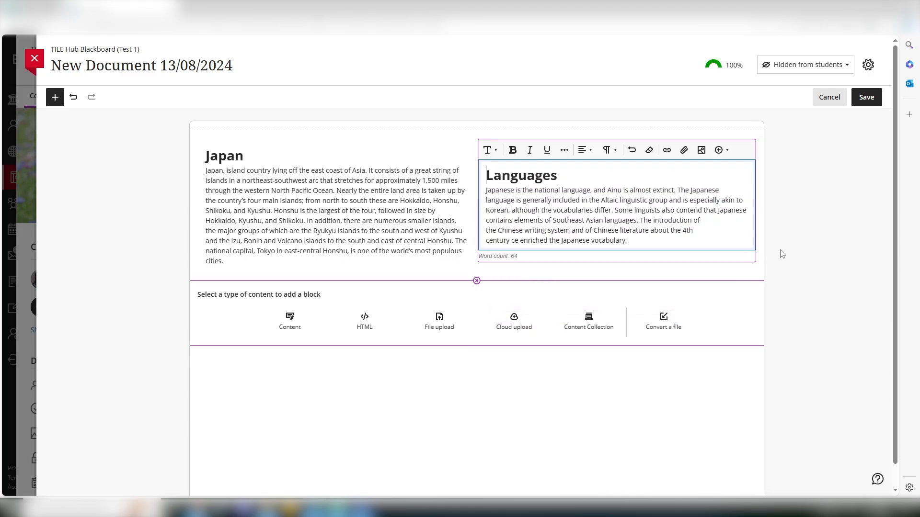
pyautogui.click(829, 272)
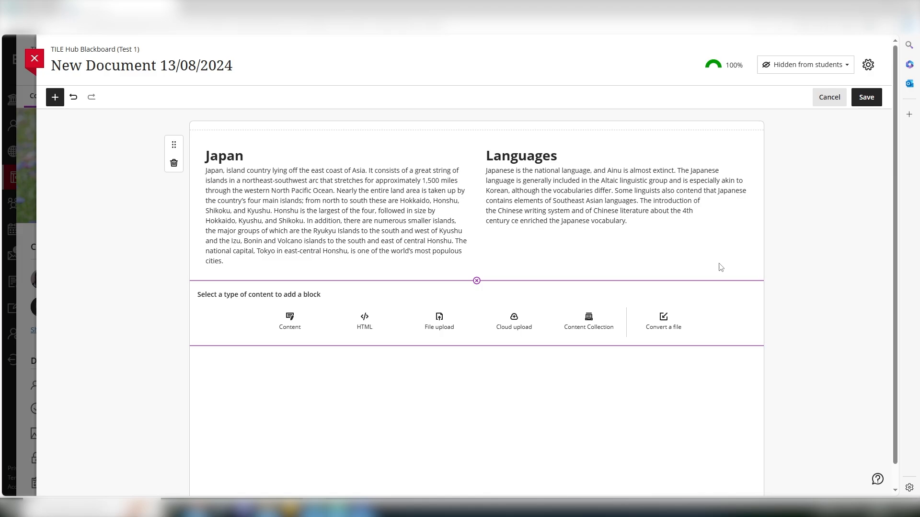
pyautogui.click(579, 201)
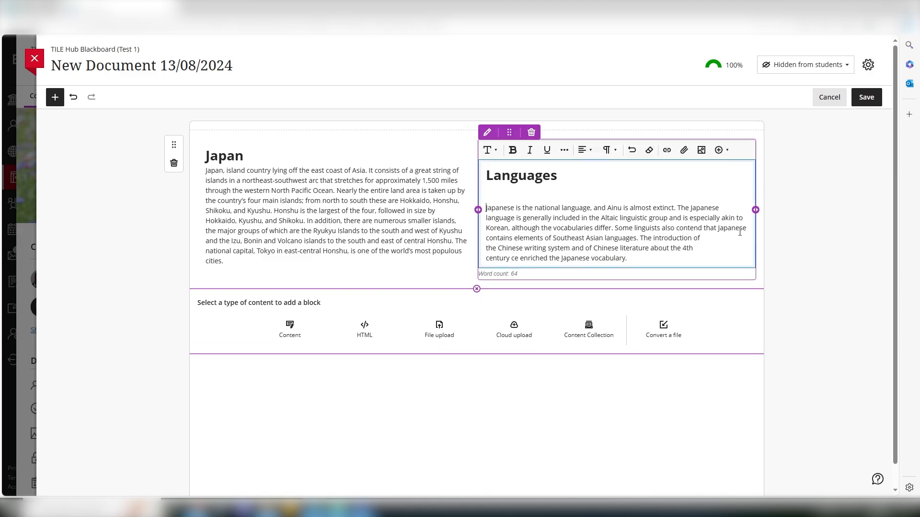
pyautogui.click(820, 223)
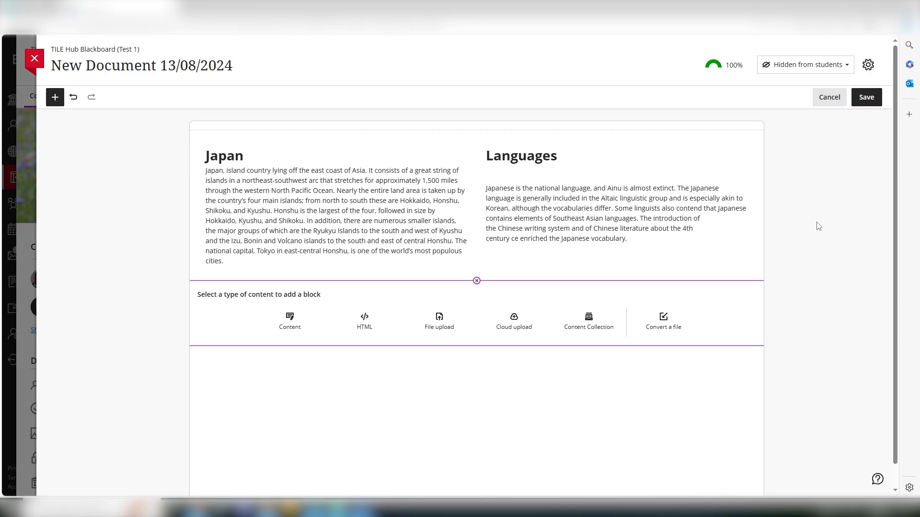
# Add a content block below the Japan and Languages row with the line "Flora" and the paragraph about the original vegetation
pyautogui.scroll(-1, 819, 226)
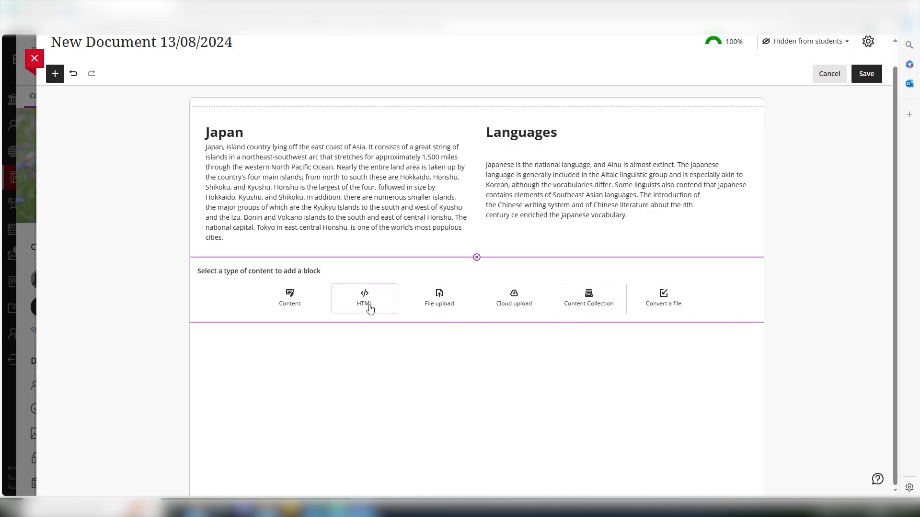
pyautogui.click(290, 298)
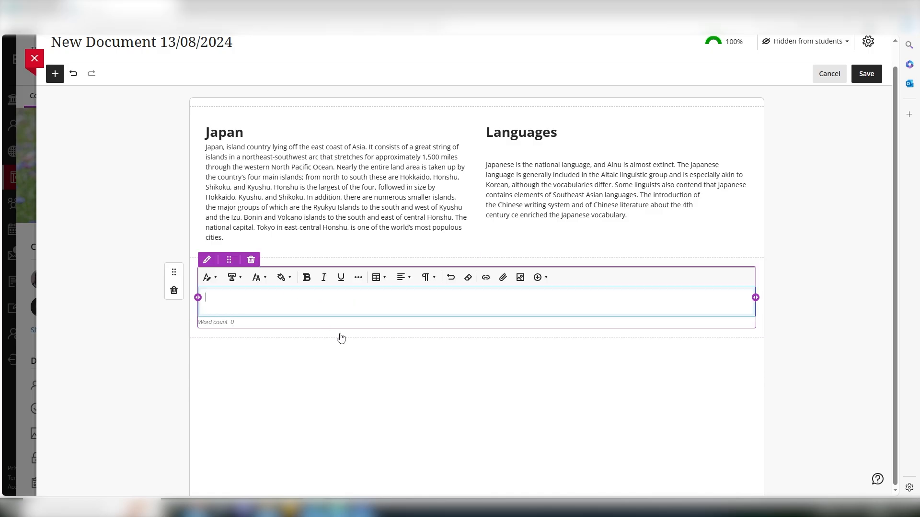
pyautogui.write('Flora Much of the original vegetation has been replaced by agriculture or by the introduction of foreign species to the islands. Semitropical rainforest prevails in the Ryukyu and Bonin archipelagoes and contains various kinds of mulberries, camphor, oaks, and ferns (including tree ferns); madder and lianas are found as undergrowth. In the Amami Islands this type of plant life occurs only on lowlands, but it grows at higher elevations to the south. There are a few mangrove swamps along the southern coast of Kyushu.')
# Apply the Title text style to the "Flora" heading and narrow the Flora block to half the page width
pyautogui.moveTo(222, 298); pyautogui.dragTo(205, 299)
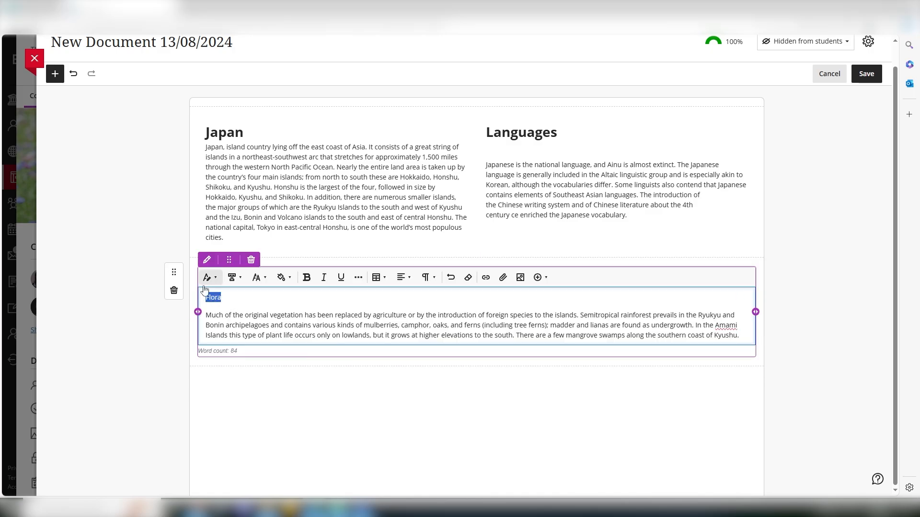
pyautogui.click(209, 277)
pyautogui.click(225, 320)
pyautogui.click(272, 301)
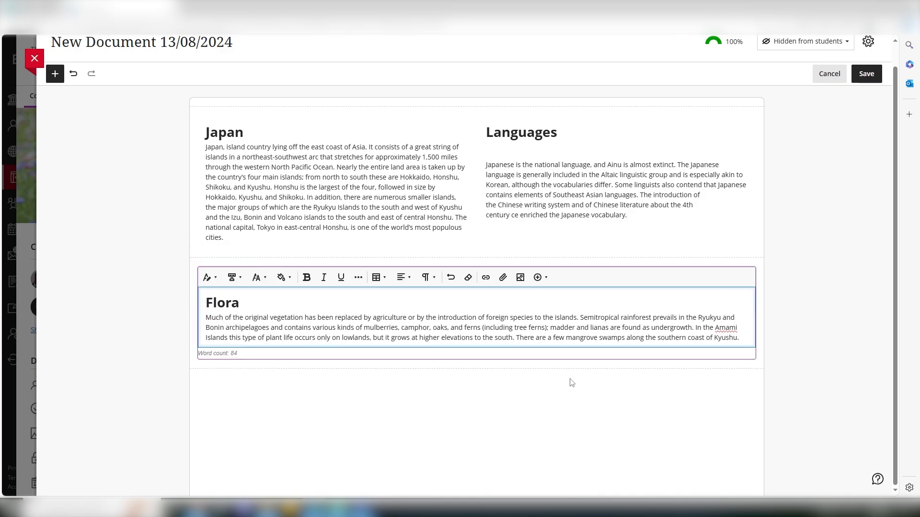
pyautogui.moveTo(756, 314); pyautogui.dragTo(475, 317)
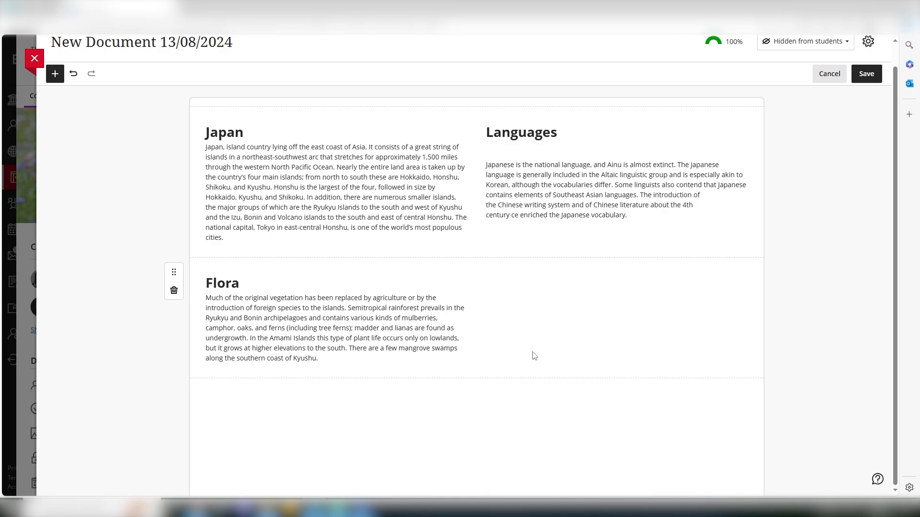
# Upload the image Daigo-ji.jpg from Downloads as a file block between the Japan and Languages row and the Flora block
pyautogui.click(476, 258)
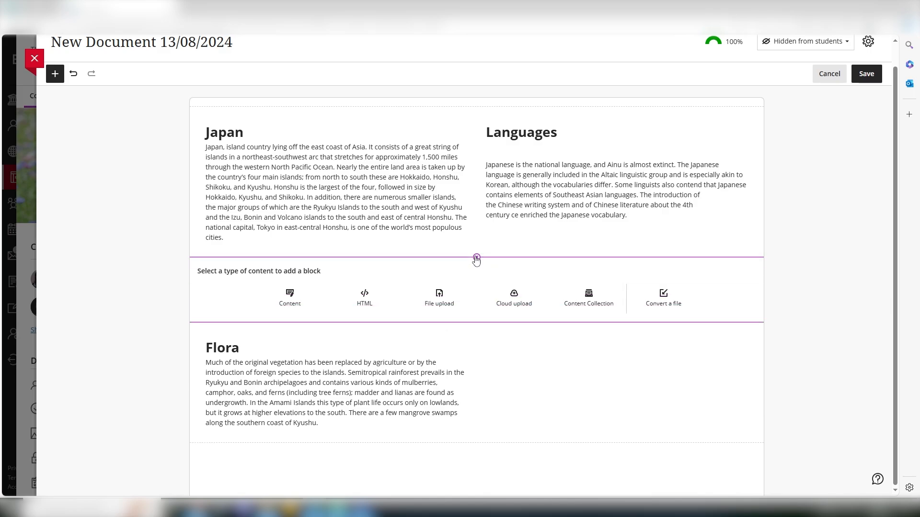
pyautogui.click(445, 299)
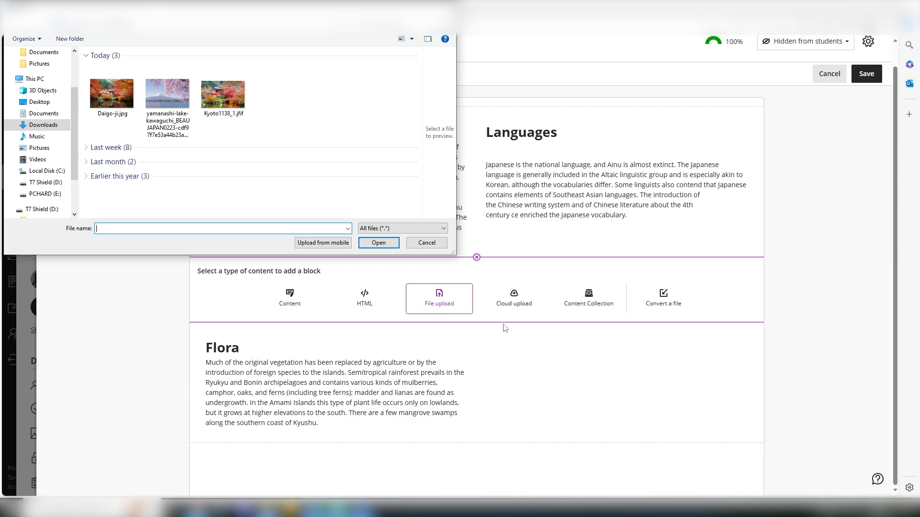
pyautogui.click(127, 120)
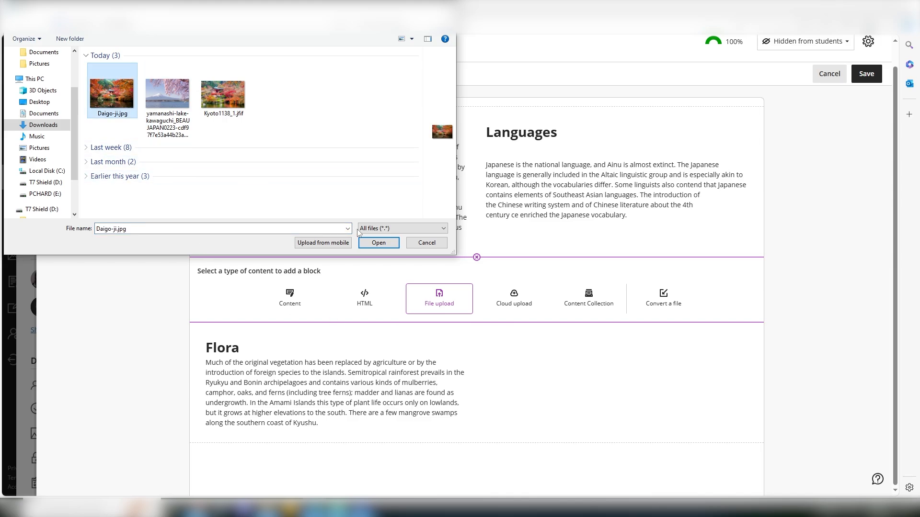
pyautogui.click(370, 242)
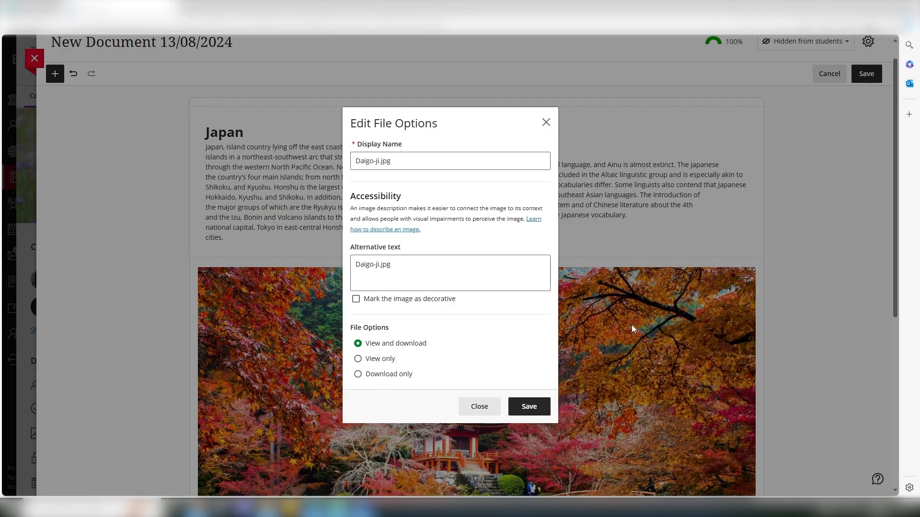
# Set the uploaded image's display name and alternative text to "Autumn in Japan", make the file view only, and save its options
pyautogui.moveTo(429, 162); pyautogui.dragTo(332, 162)
pyautogui.write('Au')
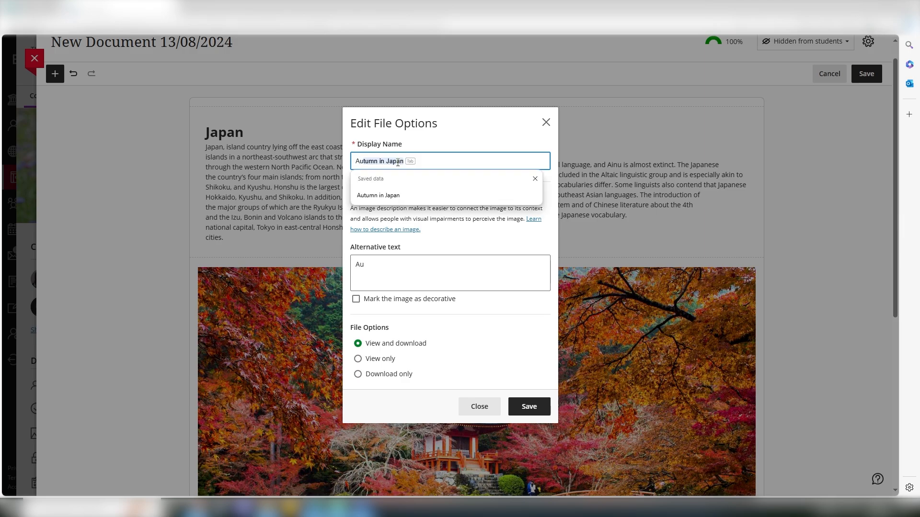
pyautogui.write('tumn in J')
pyautogui.press('Tab')
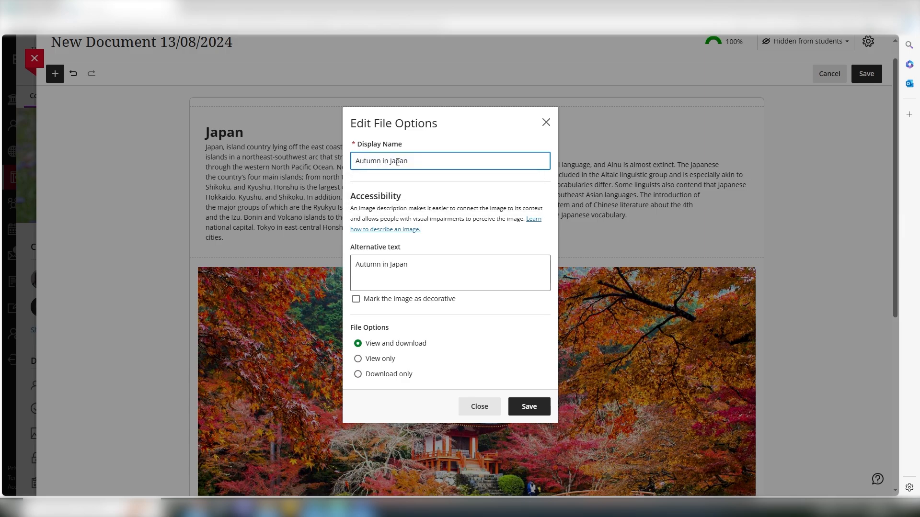
pyautogui.click(439, 239)
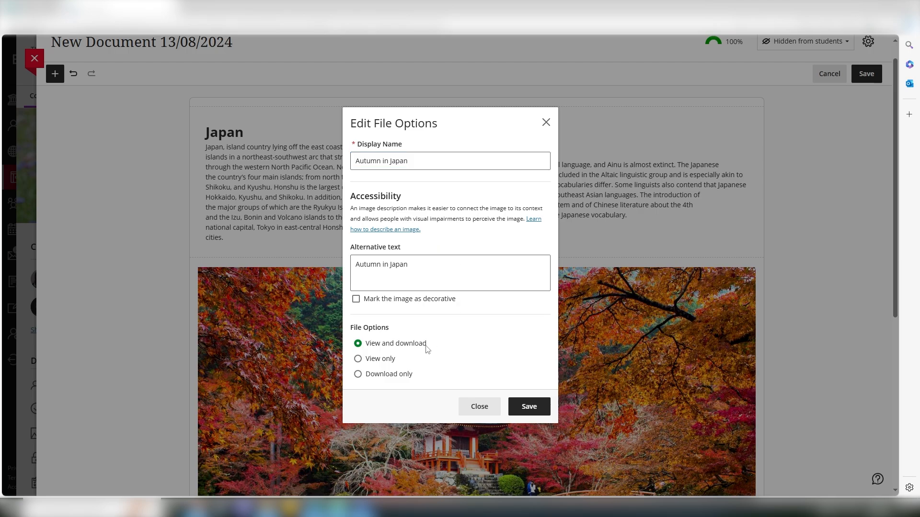
pyautogui.click(381, 359)
pyautogui.click(541, 407)
# Move the autumn image block into the empty half beside the Flora block
pyautogui.scroll(-5, 646, 338)
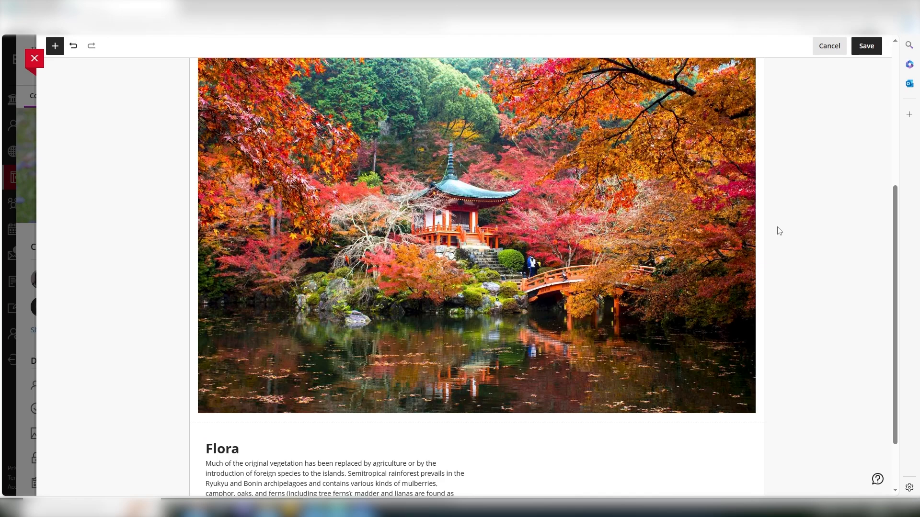
pyautogui.scroll(2, 776, 230)
pyautogui.moveTo(228, 115); pyautogui.dragTo(614, 349)
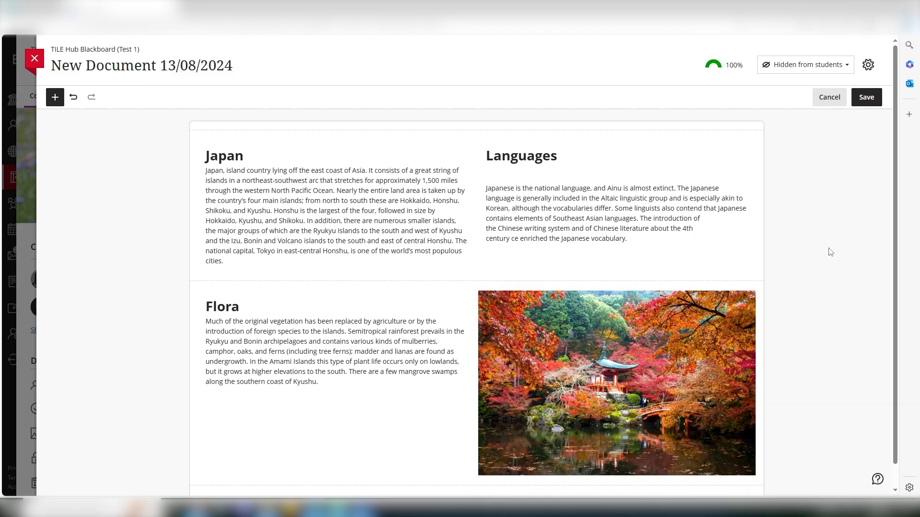
pyautogui.moveTo(478, 383); pyautogui.dragTo(520, 383)
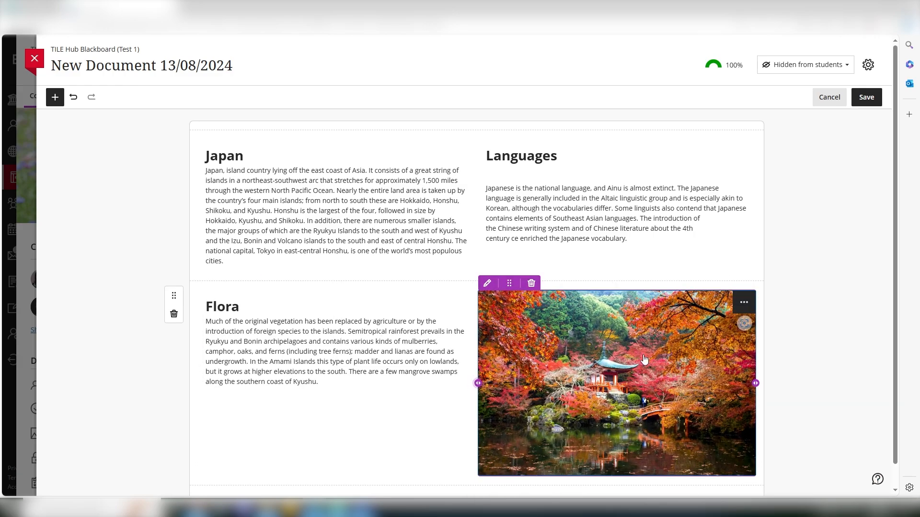
# Add an empty content block below the row with the Flora text and the autumn image
pyautogui.scroll(-1, 820, 307)
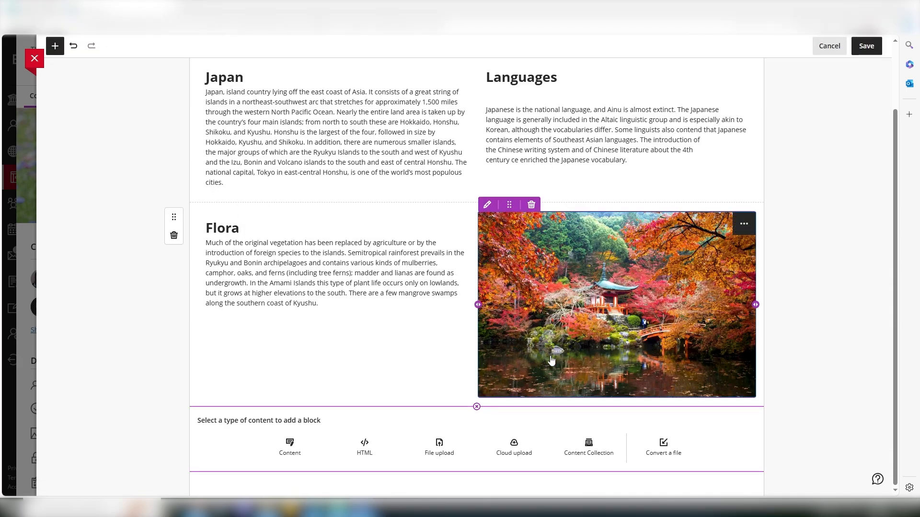
pyautogui.click(289, 451)
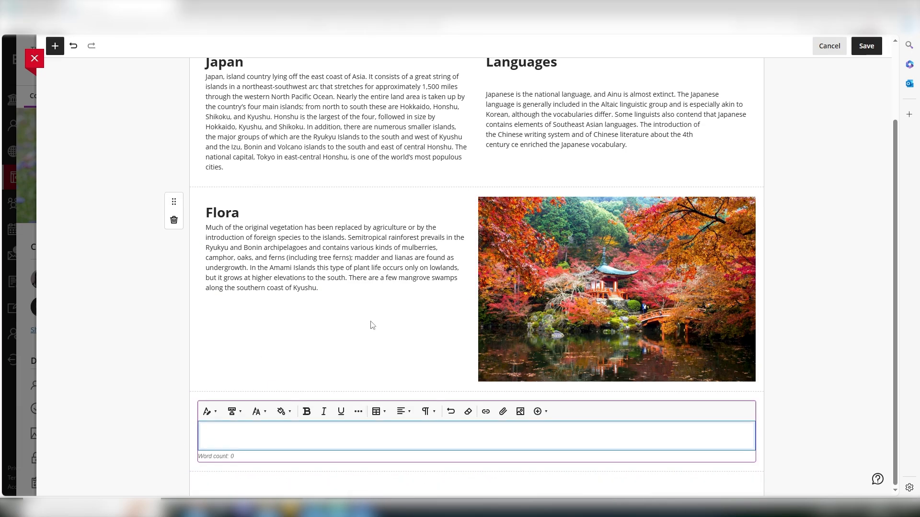
# Open the Content Market from the new block's insert options, look through the institution tools, and return to the document
pyautogui.click(540, 411)
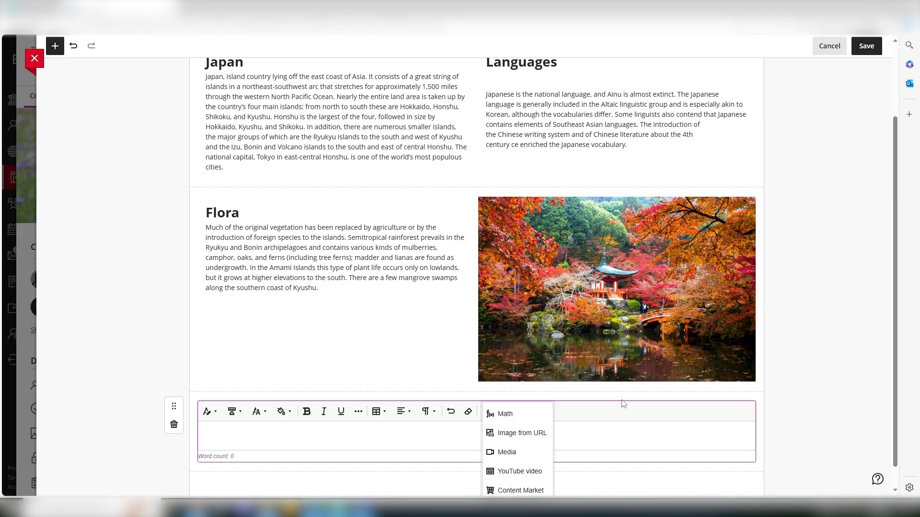
pyautogui.scroll(-1, 622, 402)
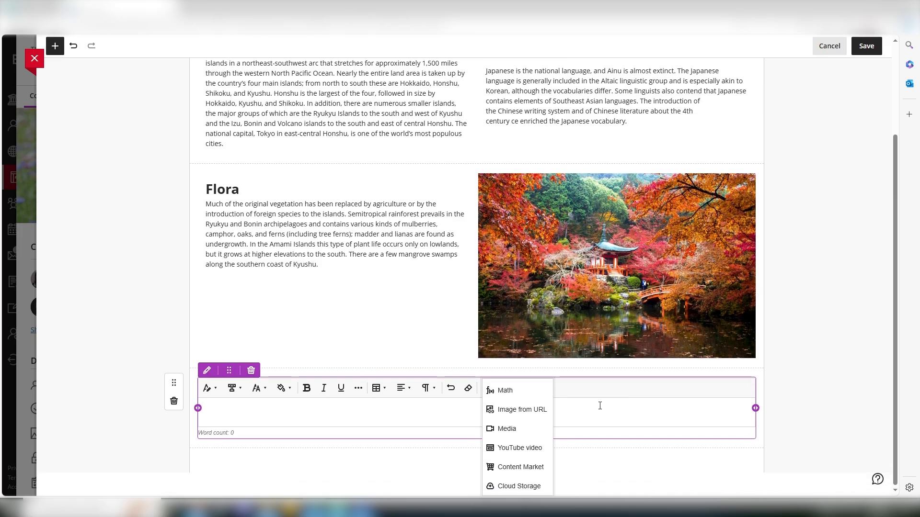
pyautogui.click(527, 476)
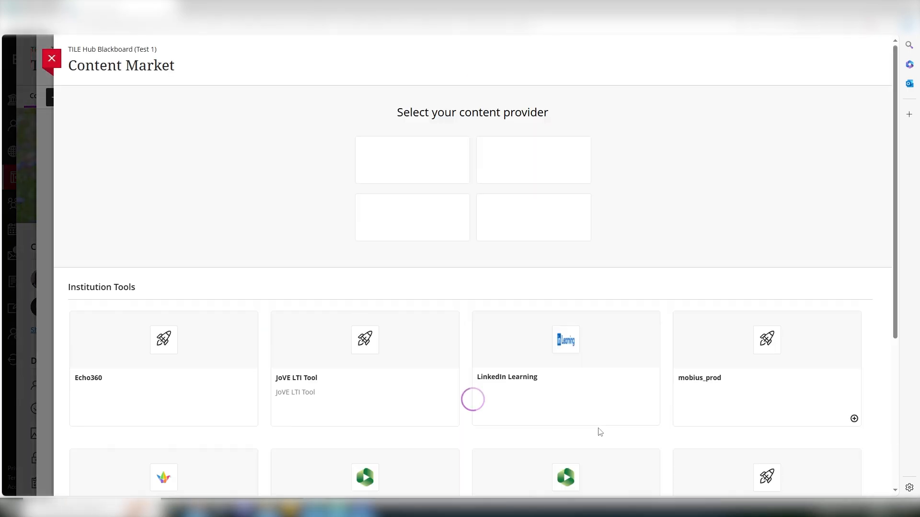
pyautogui.scroll(-5, 600, 432)
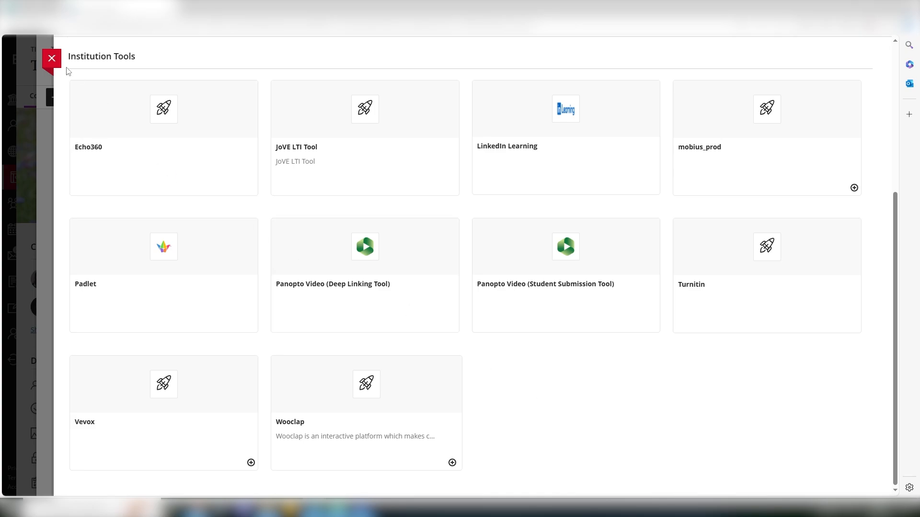
pyautogui.click(54, 61)
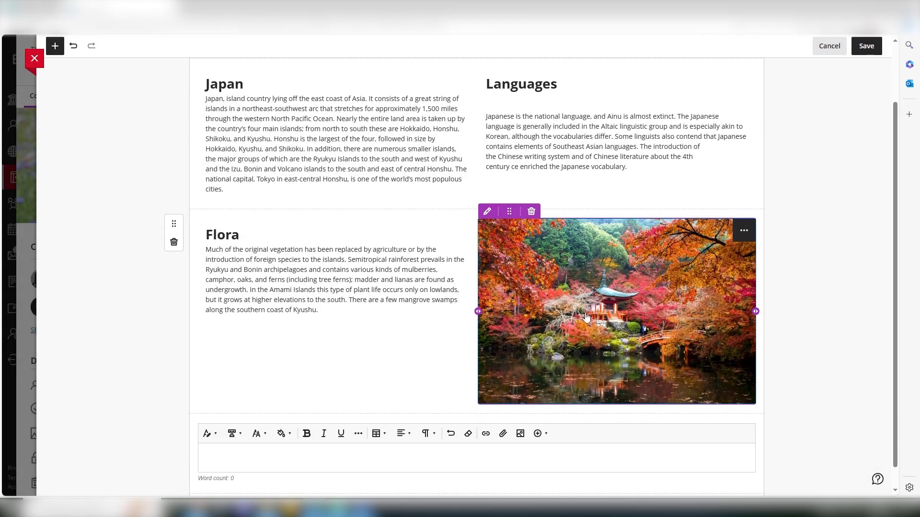
# Start inserting a YouTube video into the empty content block and search for "Japan Siteseeing"
pyautogui.click(540, 413)
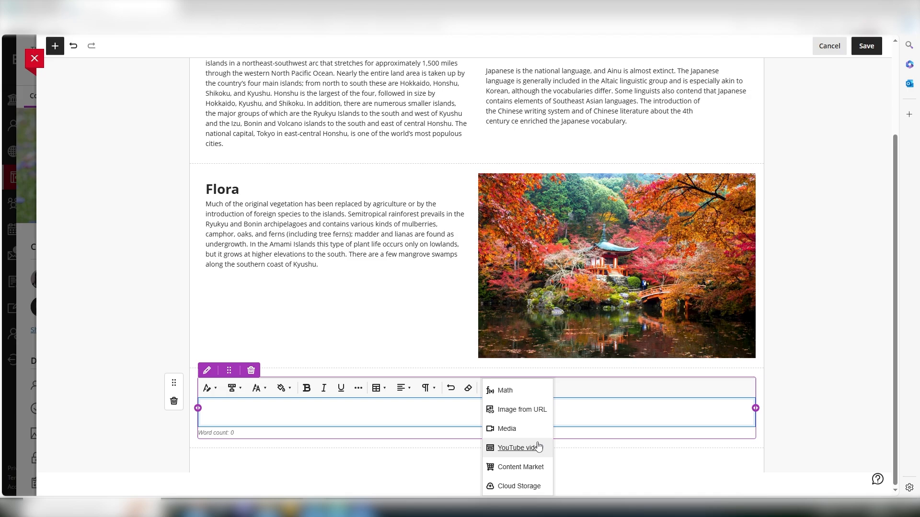
pyautogui.click(529, 446)
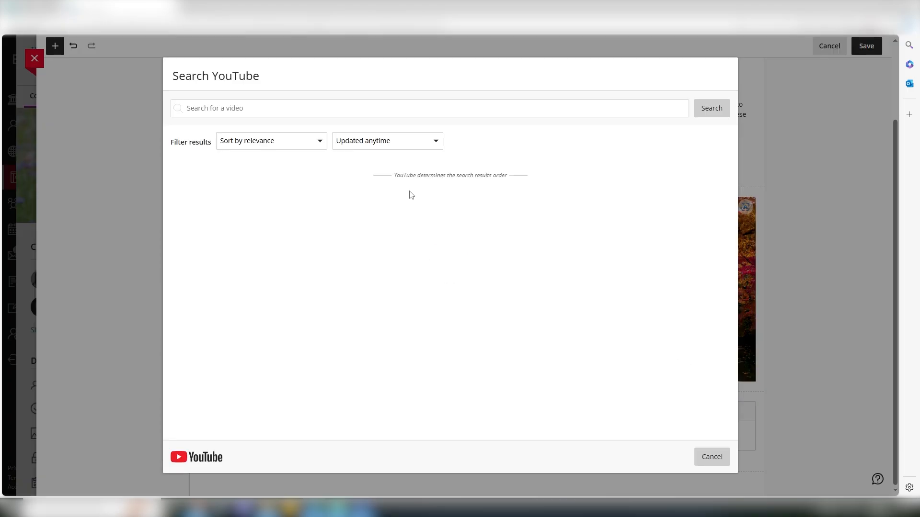
pyautogui.click(272, 106)
pyautogui.write('Japa')
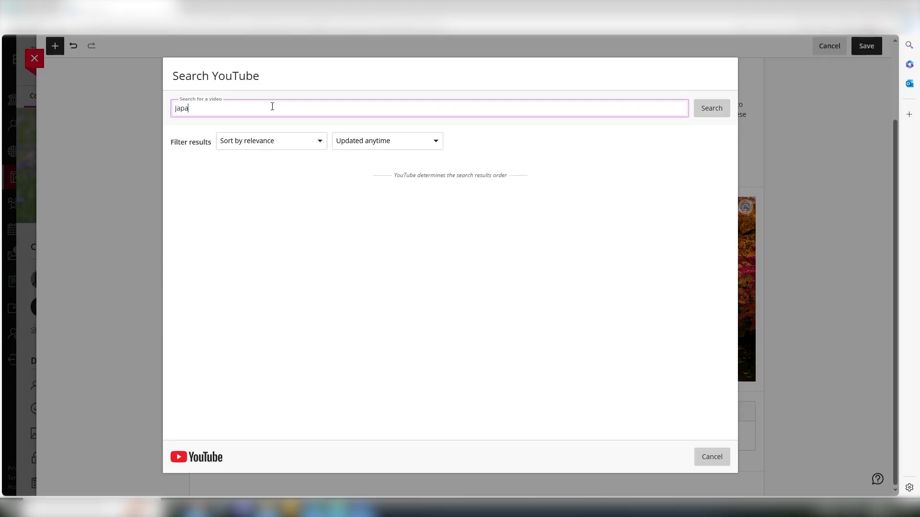
pyautogui.write('n Sitesiee')
pyautogui.press('BackSpace')
pyautogui.press('BackSpace')
pyautogui.write('ee')
pyautogui.press('Return')
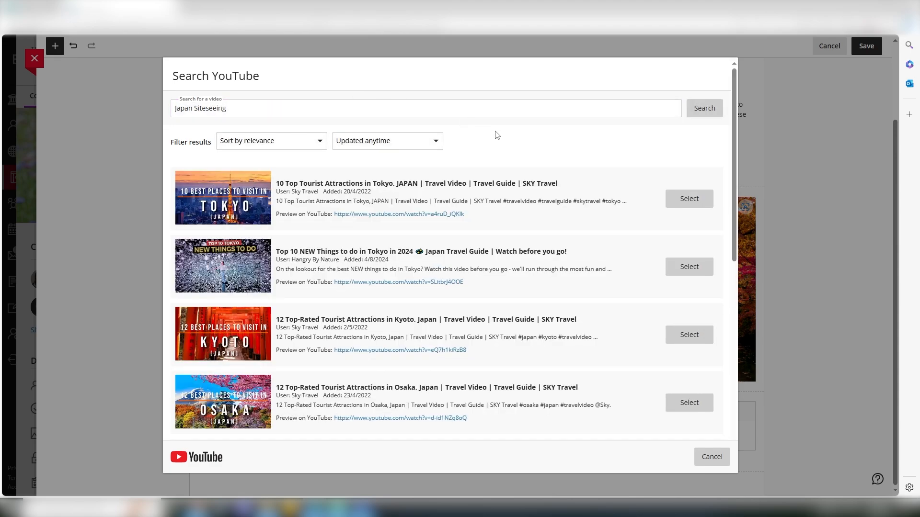
# Insert the Sky Travel video "12 Top-Rated Tourist Attractions in Osaka, Japan" into the block with inline display
pyautogui.click(689, 403)
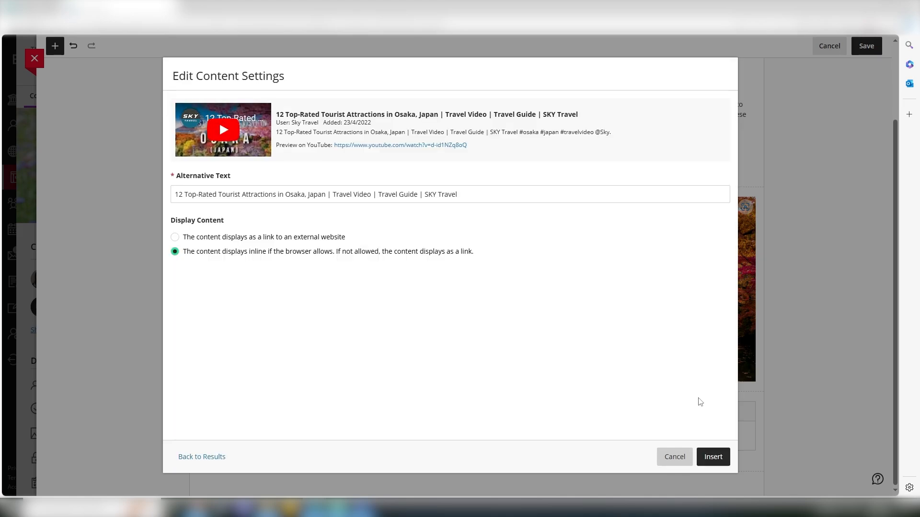
pyautogui.click(721, 456)
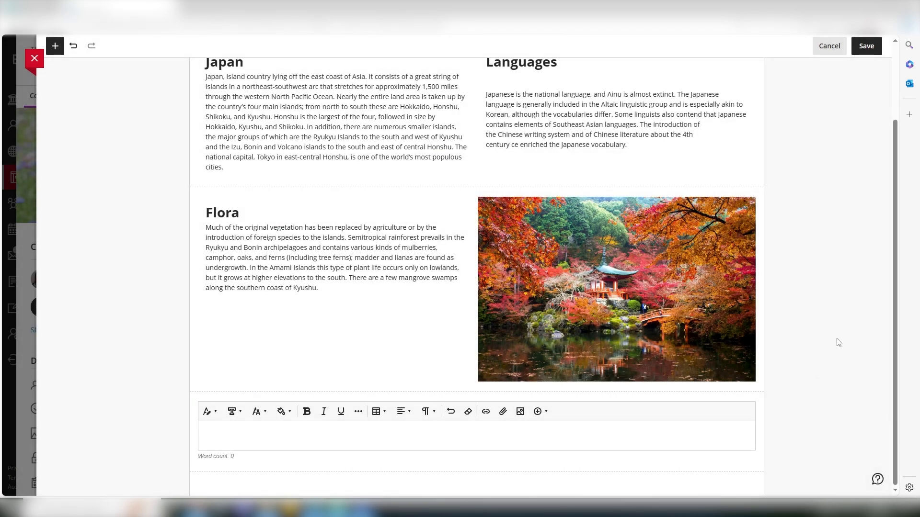
pyautogui.scroll(-1, 844, 282)
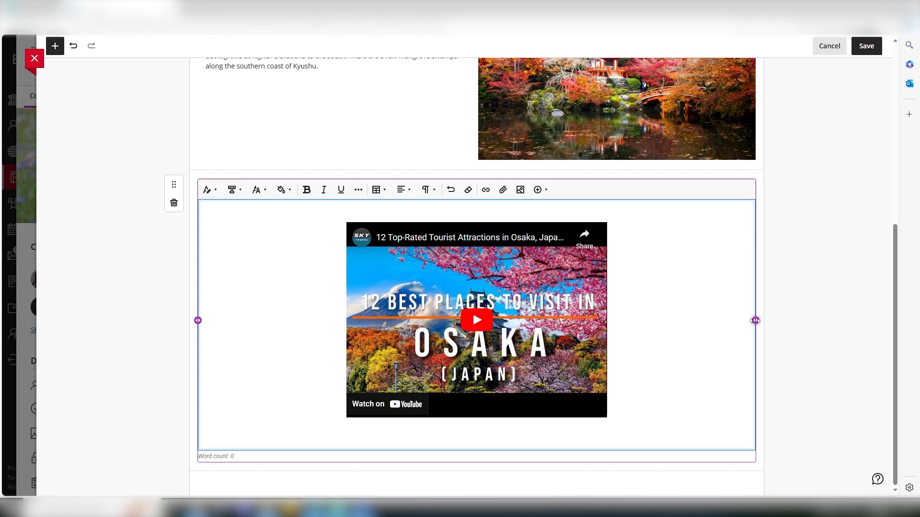
pyautogui.moveTo(756, 320); pyautogui.dragTo(757, 351)
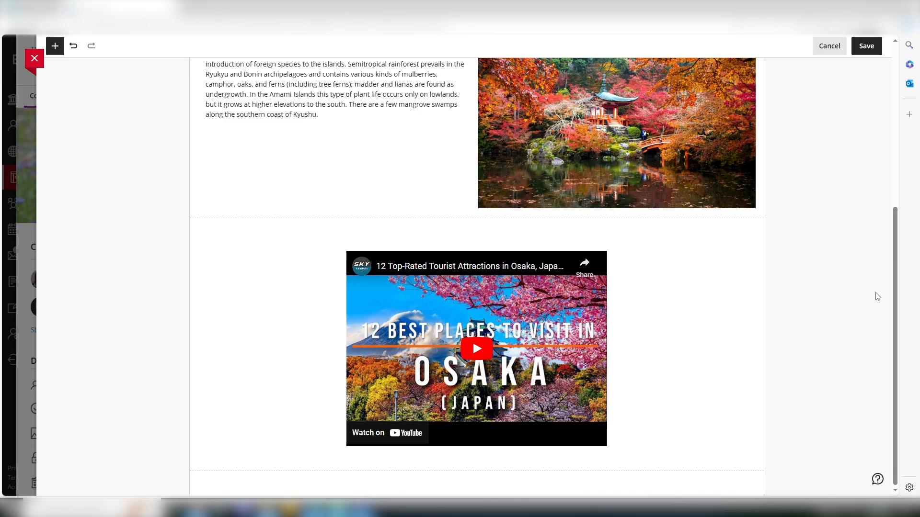
# Rename the document as "Japan"
pyautogui.scroll(6, 833, 287)
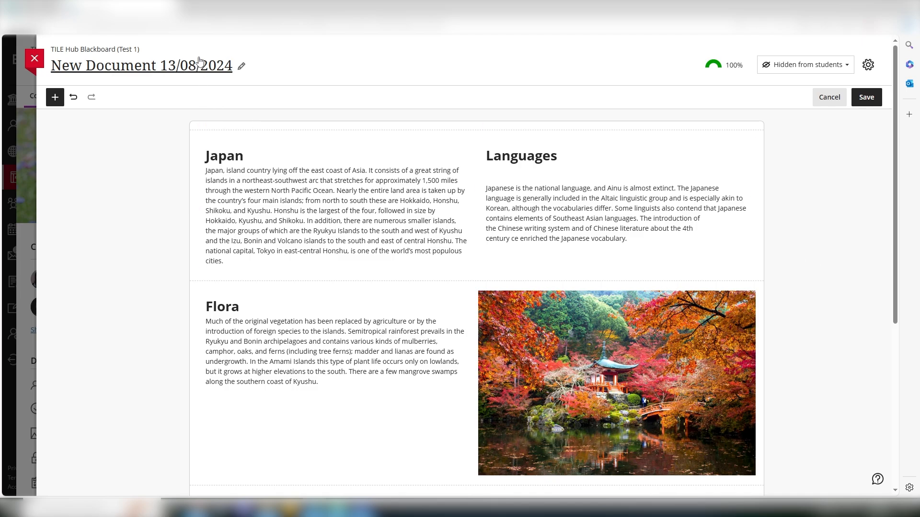
pyautogui.click(233, 66)
pyautogui.moveTo(233, 66); pyautogui.dragTo(48, 71)
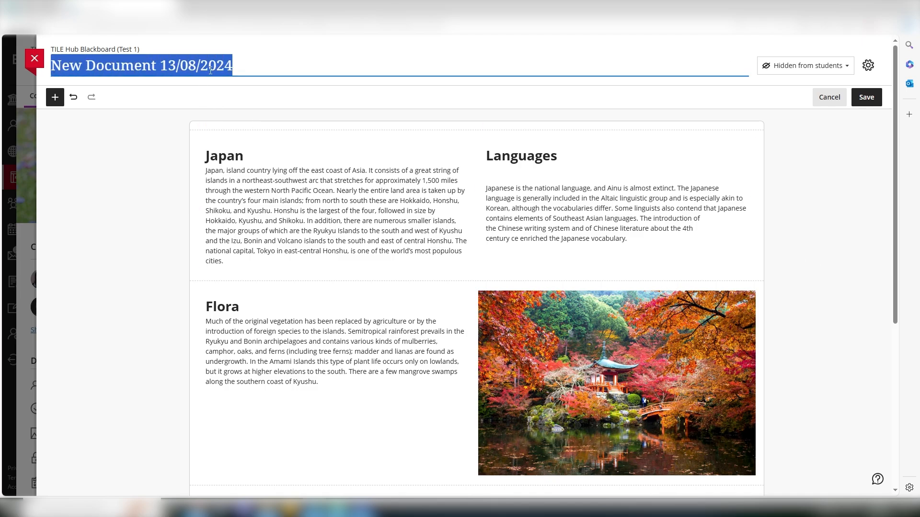
pyautogui.write('Japan')
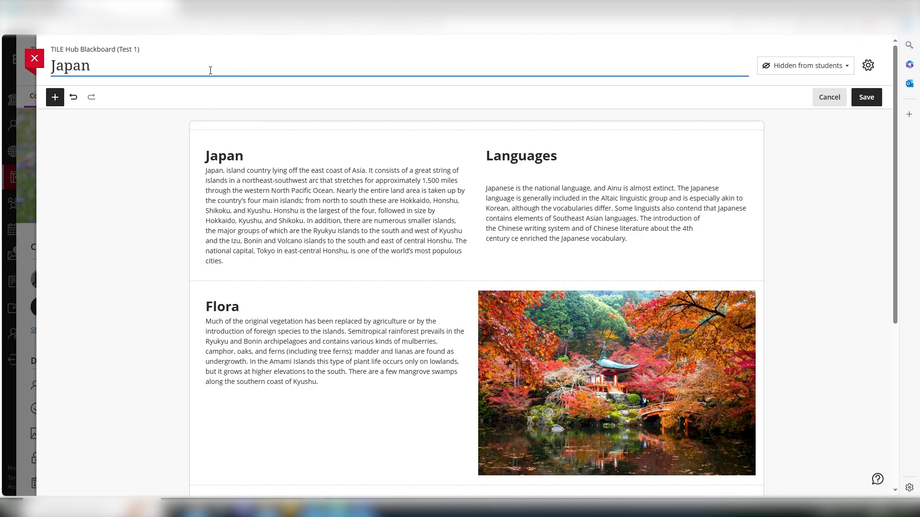
pyautogui.click(171, 195)
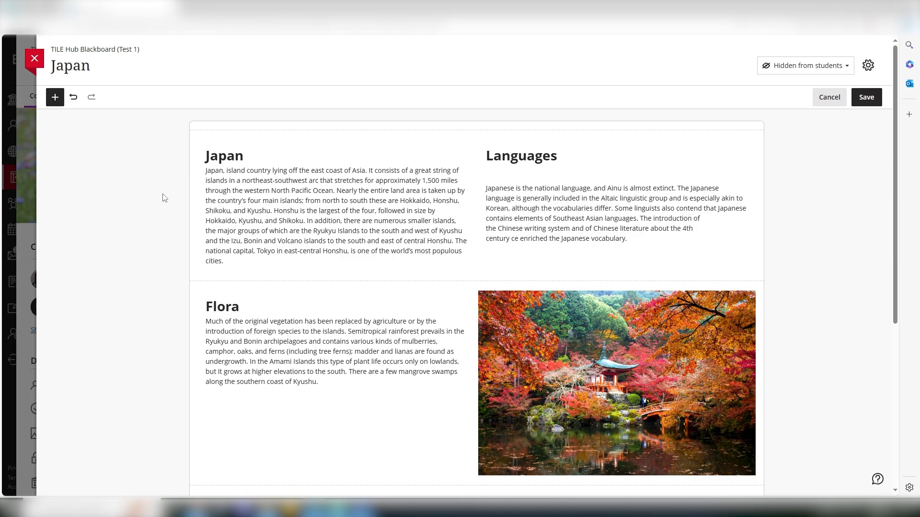
# Convert the file Japan.docx into a new content block below the Osaka video
pyautogui.scroll(-5, 164, 198)
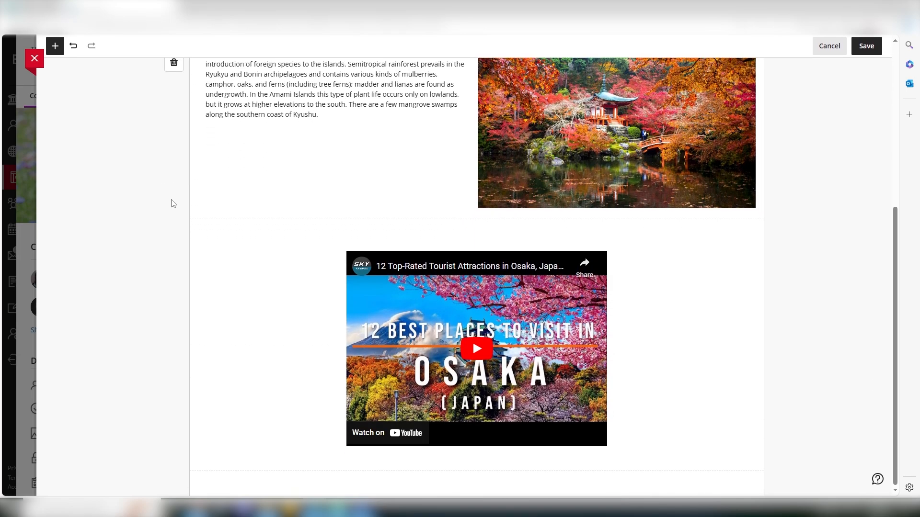
pyautogui.click(476, 471)
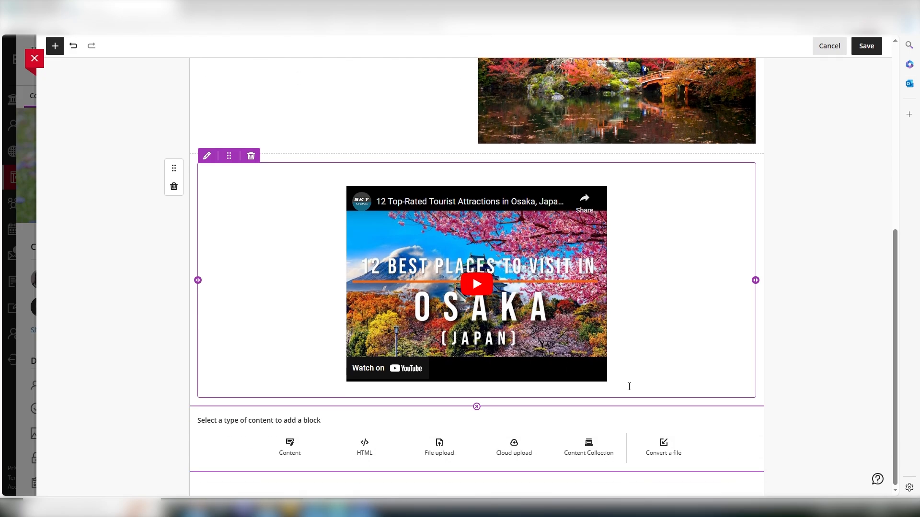
pyautogui.click(675, 453)
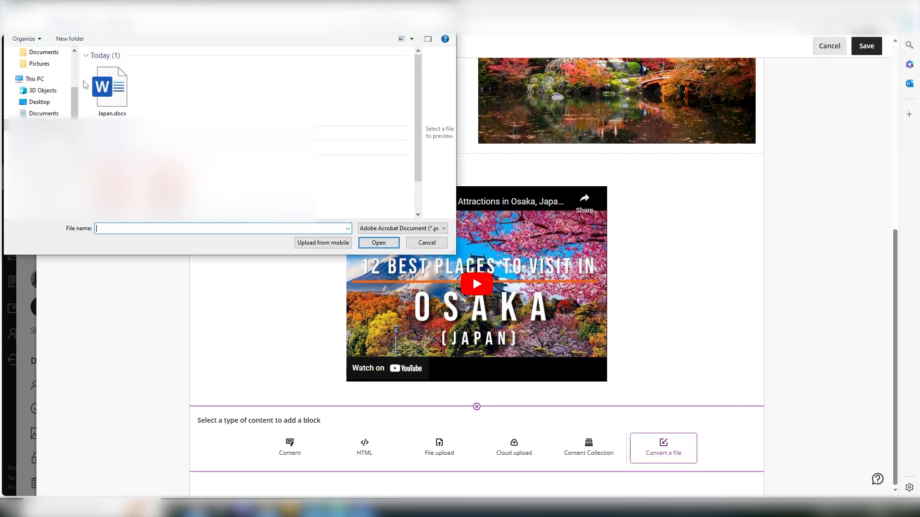
pyautogui.click(110, 88)
pyautogui.click(378, 243)
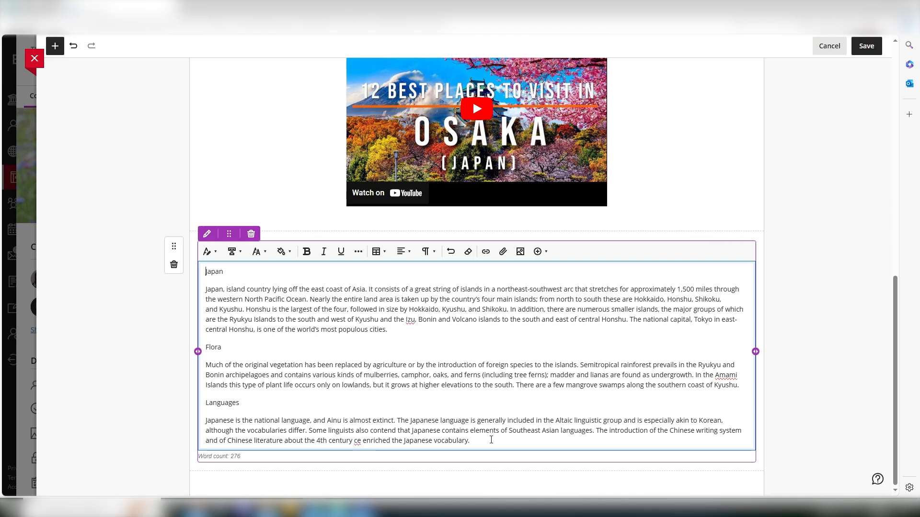
# Clear all the converted text and delete the emptied block below the Osaka video
pyautogui.moveTo(486, 441); pyautogui.dragTo(204, 272)
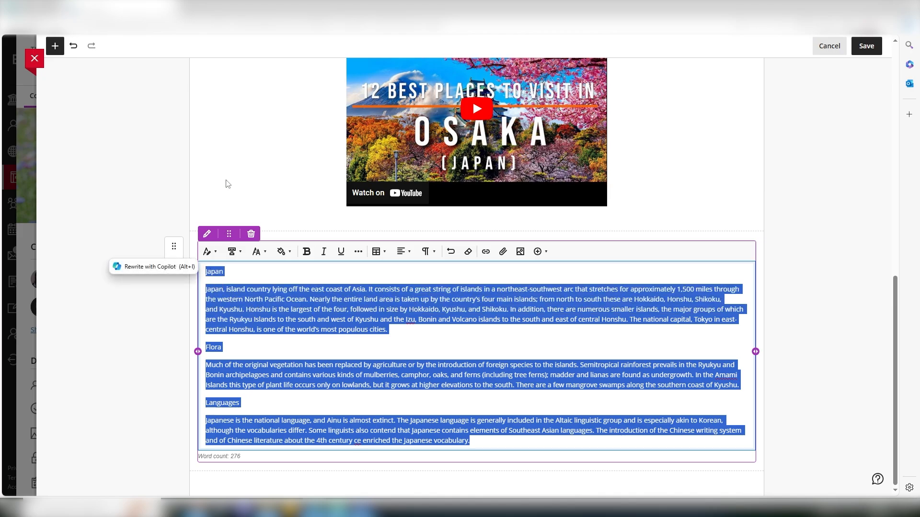
pyautogui.press('BackSpace')
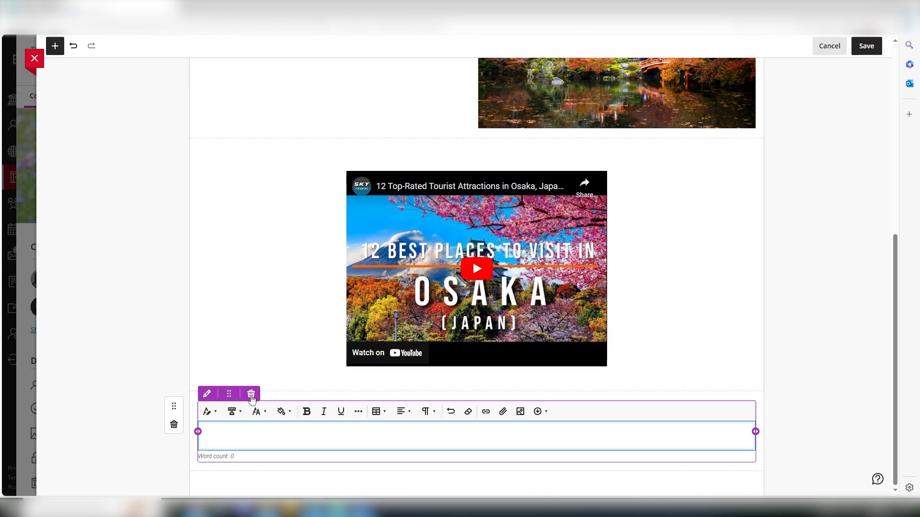
pyautogui.click(251, 396)
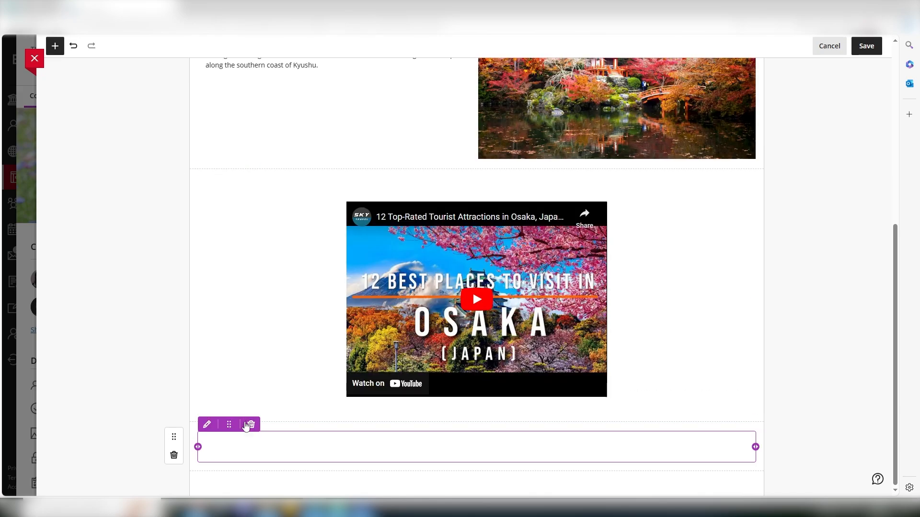
pyautogui.click(251, 425)
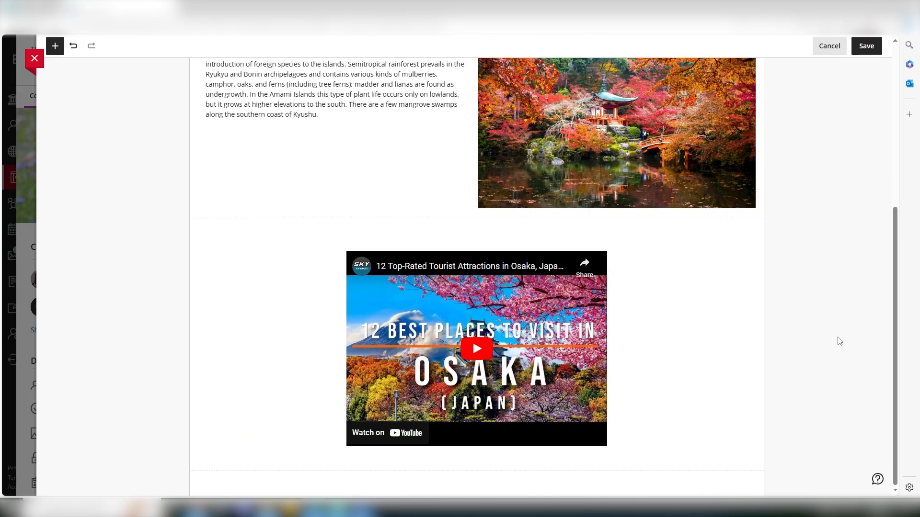
# Make the document visible to students and save it
pyautogui.moveTo(896, 356); pyautogui.dragTo(880, 157)
pyautogui.click(783, 67)
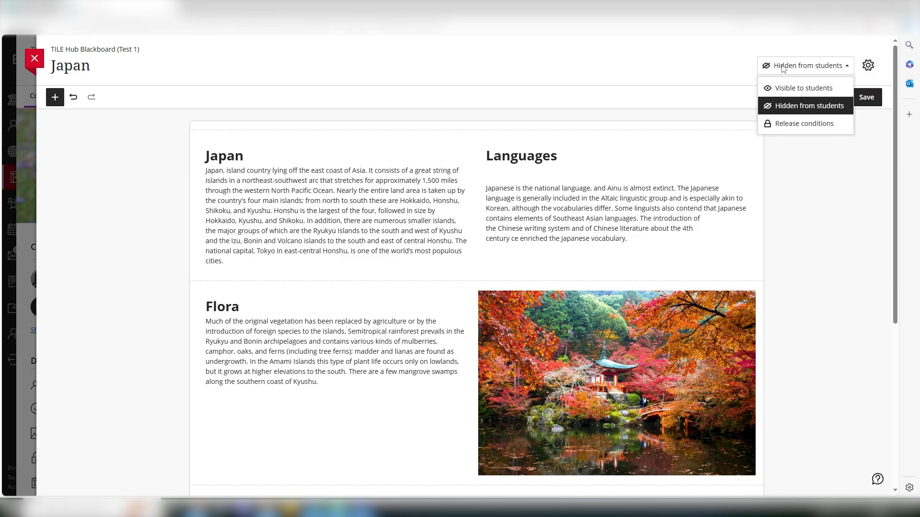
pyautogui.click(789, 89)
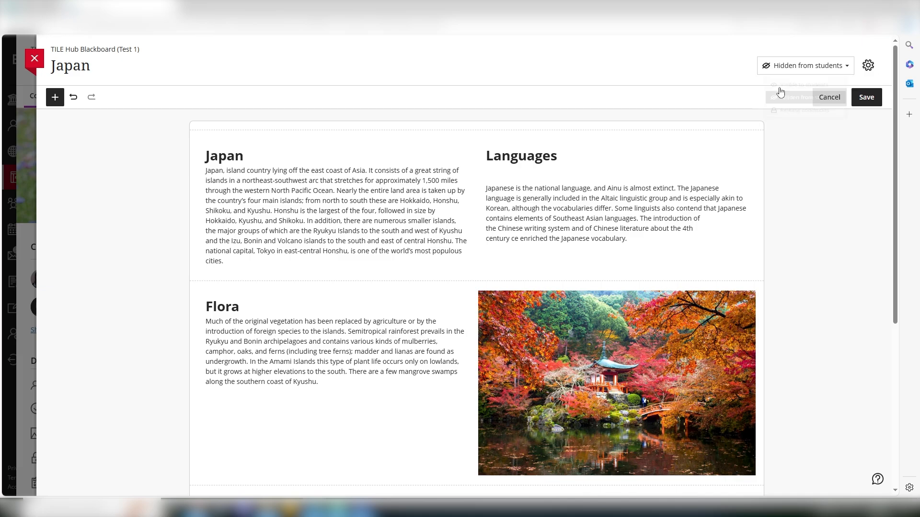
pyautogui.click(867, 98)
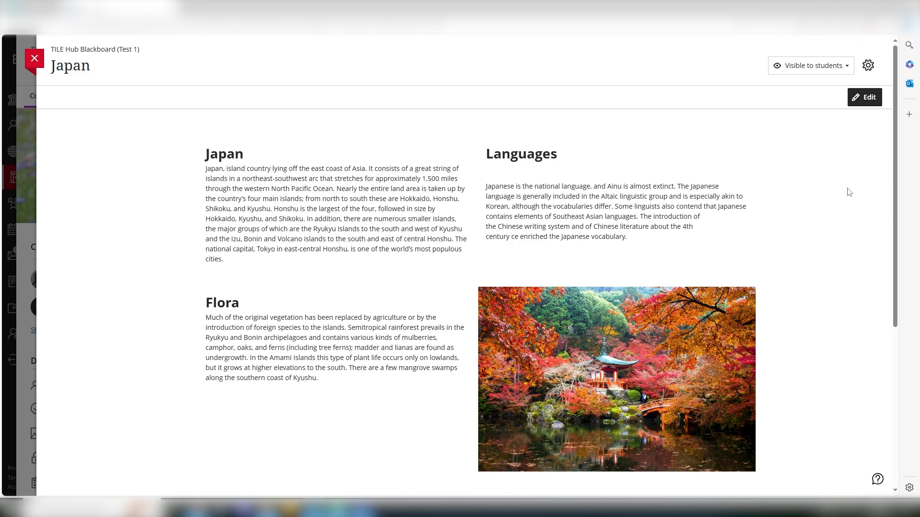